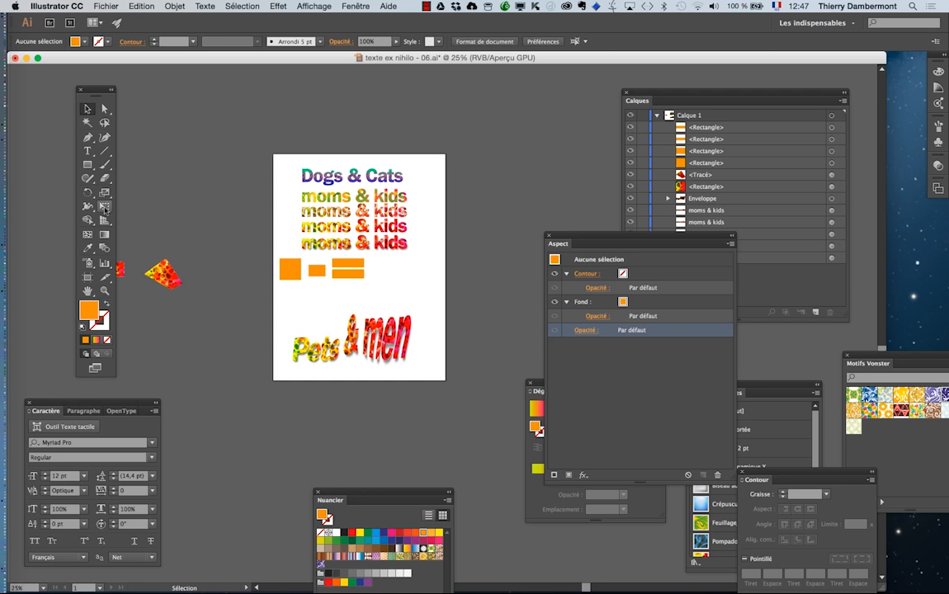
Step: Clear the floating panels away from the artboard and widen the artboard to about 974 mm
{"action": "left_click", "coordinate": [87, 277]}
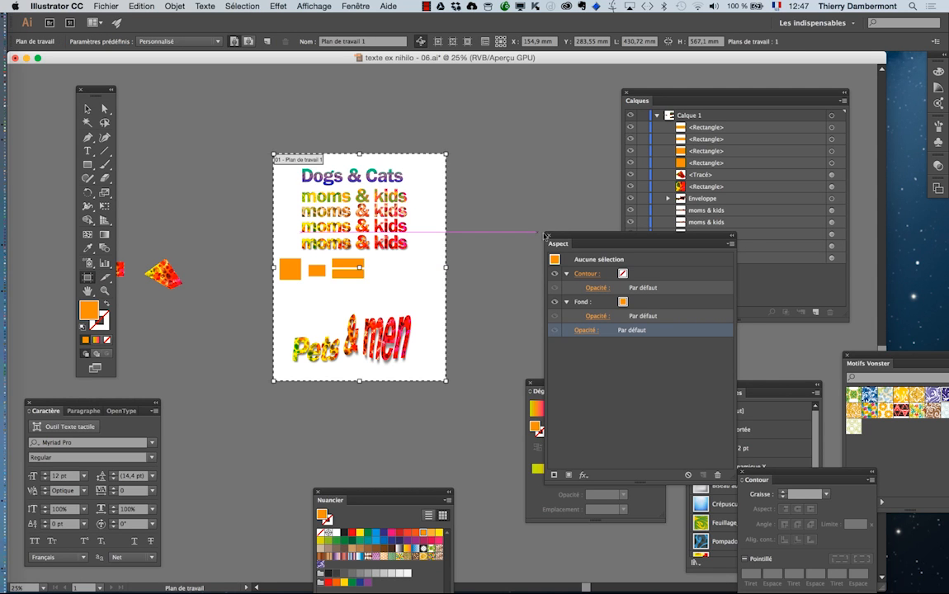
{"action": "left_click_drag", "start_coordinate": [563, 239], "coordinate": [387, 440]}
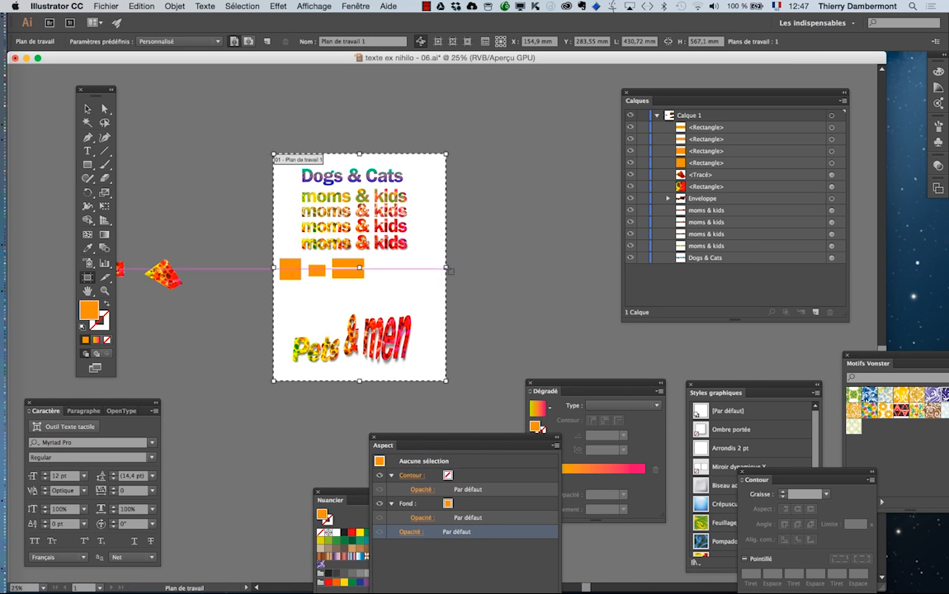
{"action": "left_click_drag", "start_coordinate": [651, 96], "coordinate": [781, 130]}
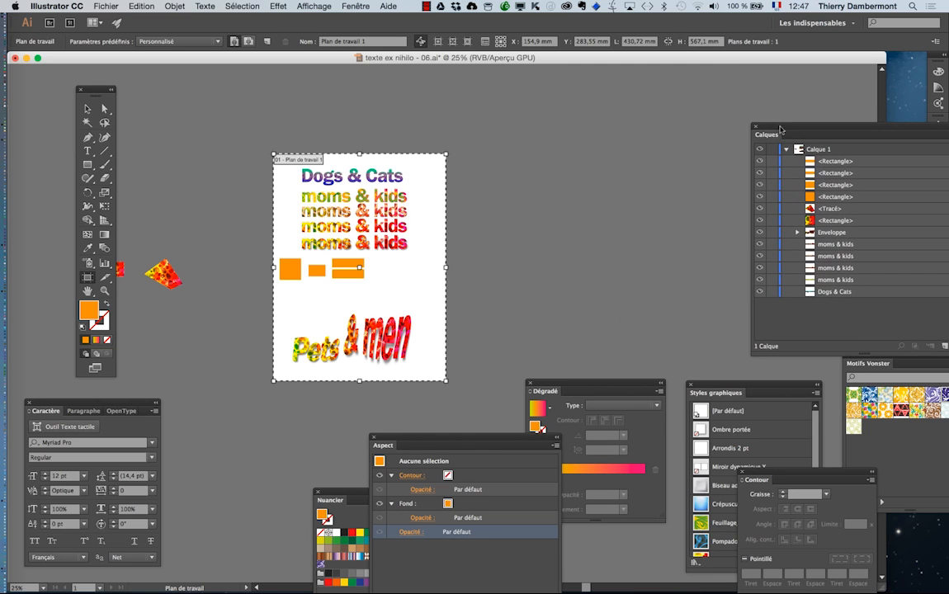
{"action": "left_click_drag", "start_coordinate": [446, 268], "coordinate": [661, 270]}
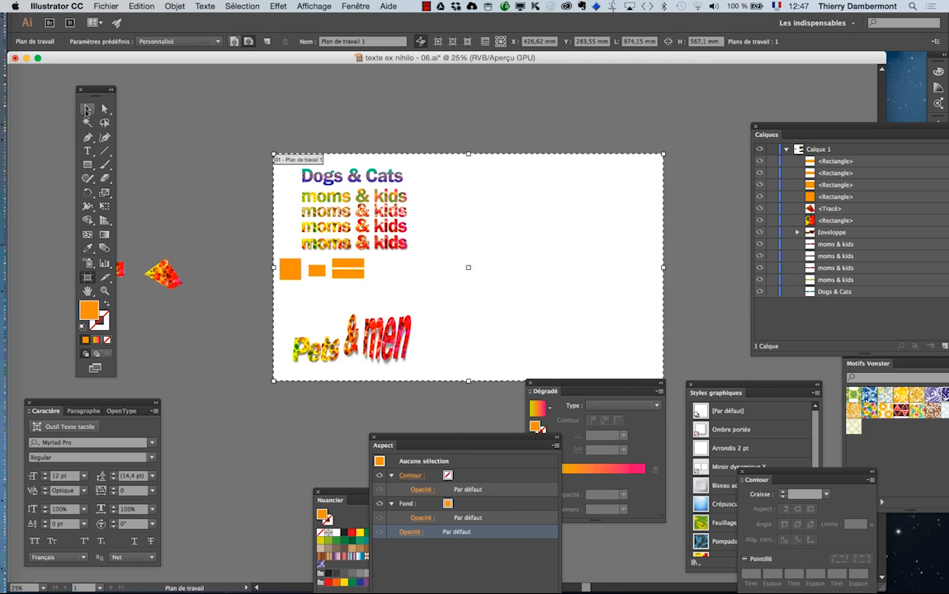
{"action": "left_click", "coordinate": [86, 108]}
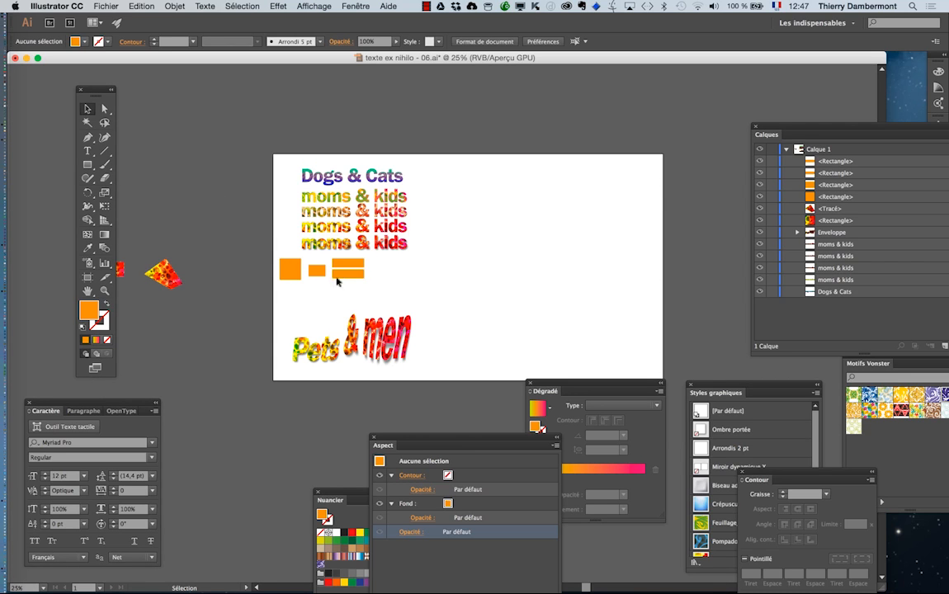
Step: Move the four orange rectangles to the top of the artboard's new blank area and duplicate the warped Pets & men text beneath them
{"action": "left_click_drag", "start_coordinate": [381, 283], "coordinate": [474, 173]}
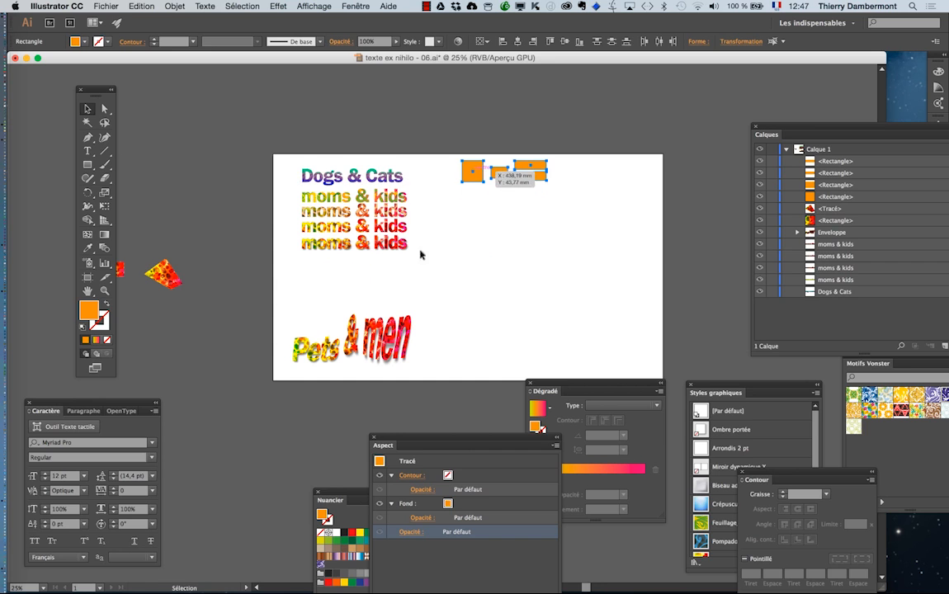
{"action": "left_click_drag", "start_coordinate": [375, 319], "coordinate": [730, 322]}
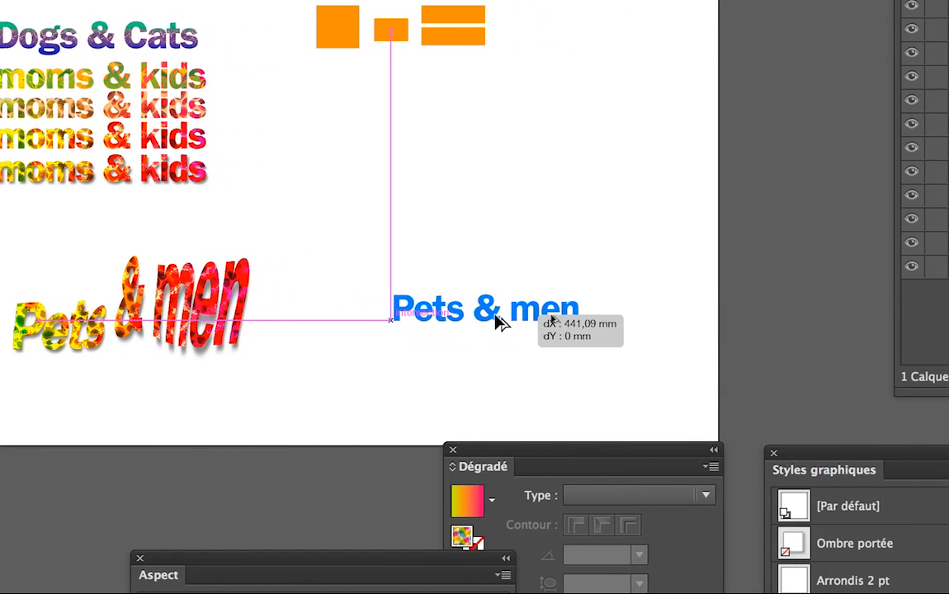
{"action": "left_click_drag", "start_coordinate": [502, 322], "coordinate": [492, 320]}
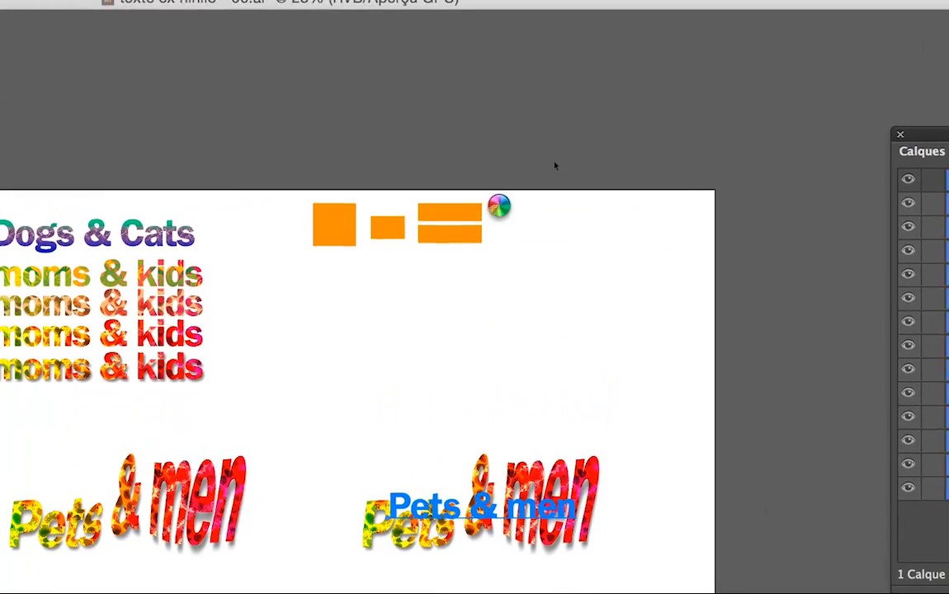
{"action": "left_click", "coordinate": [495, 205]}
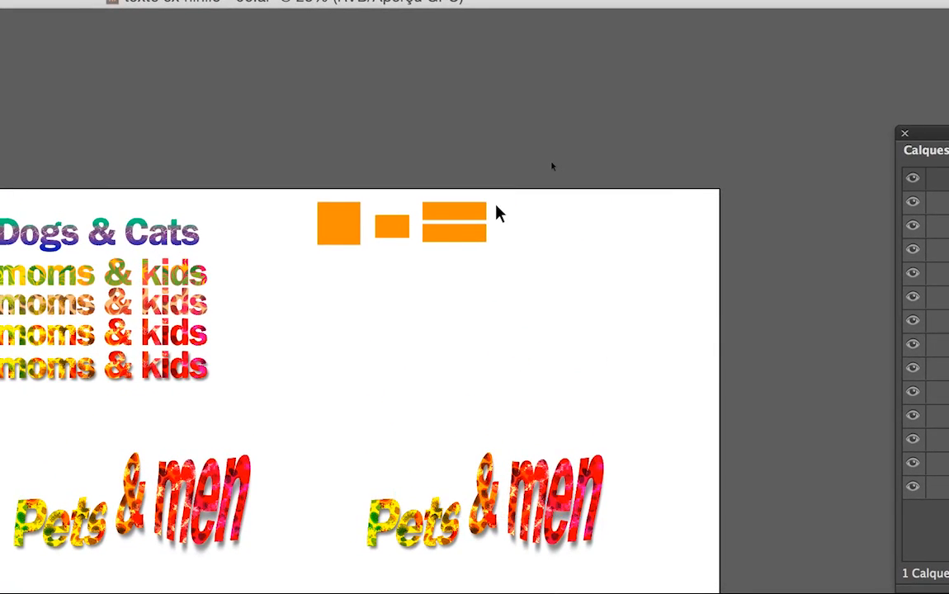
Step: Select all four orange rectangles and group them
{"action": "left_click_drag", "start_coordinate": [504, 206], "coordinate": [481, 213]}
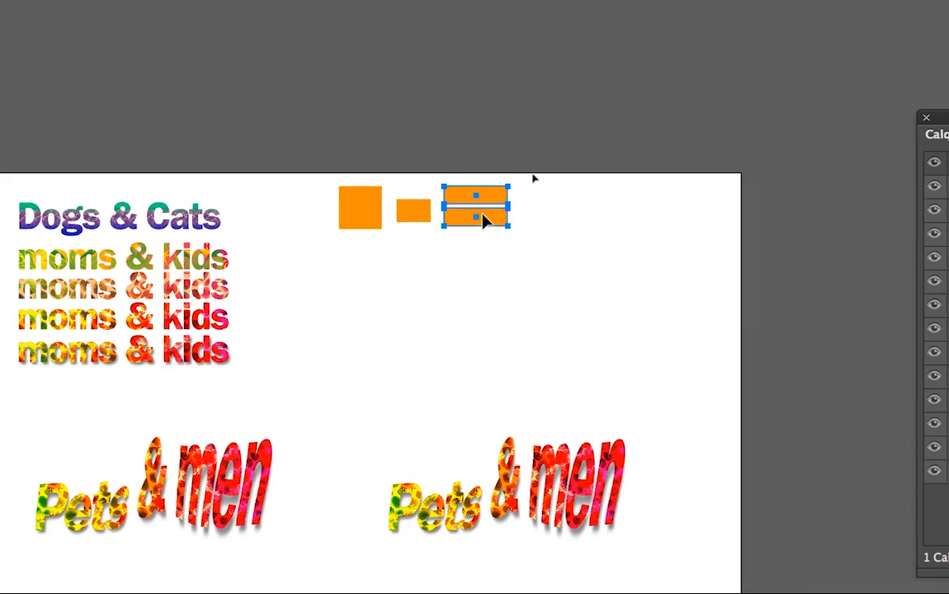
{"action": "left_click", "coordinate": [398, 221]}
{"action": "left_click", "coordinate": [409, 206]}
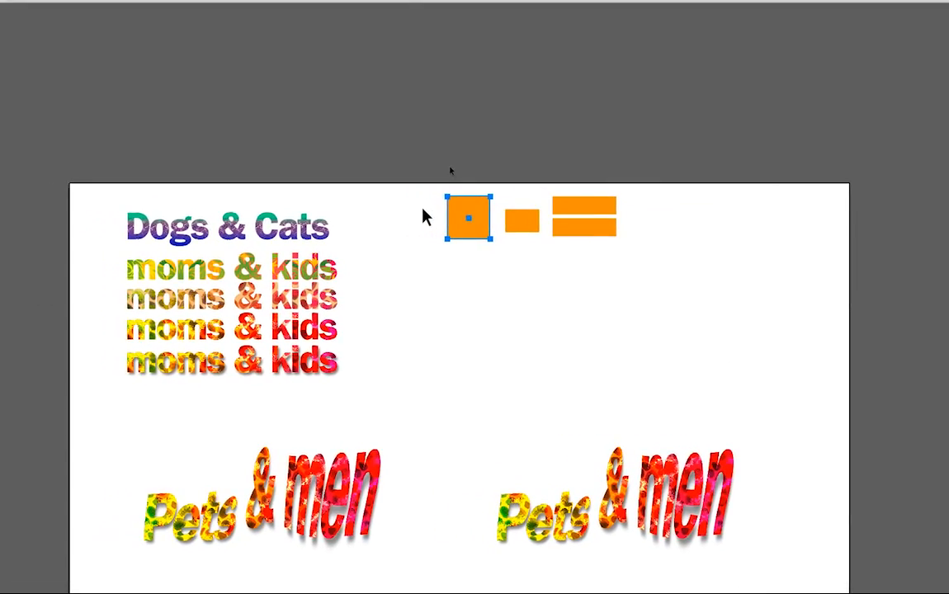
{"action": "left_click_drag", "start_coordinate": [369, 189], "coordinate": [481, 225]}
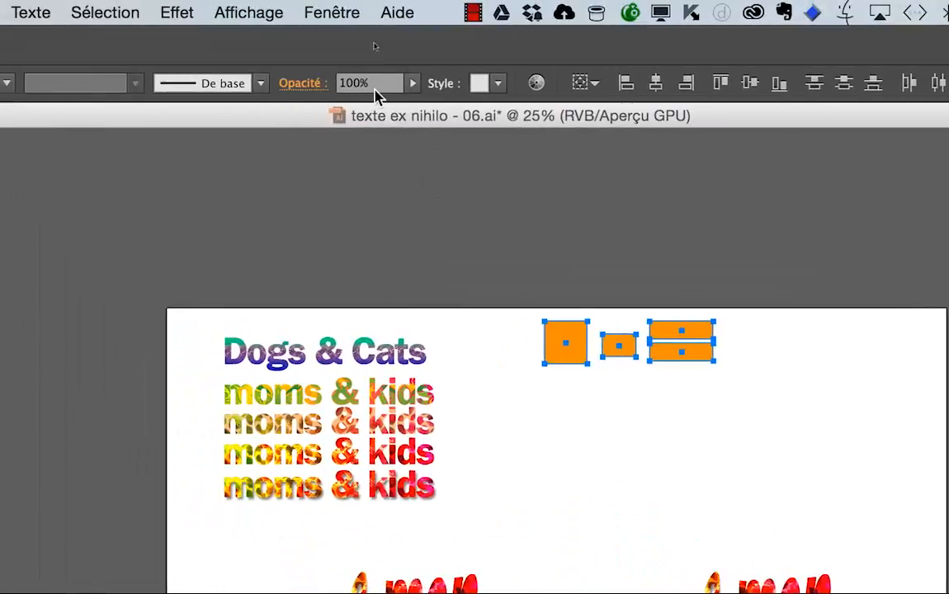
{"action": "left_click", "coordinate": [210, 11]}
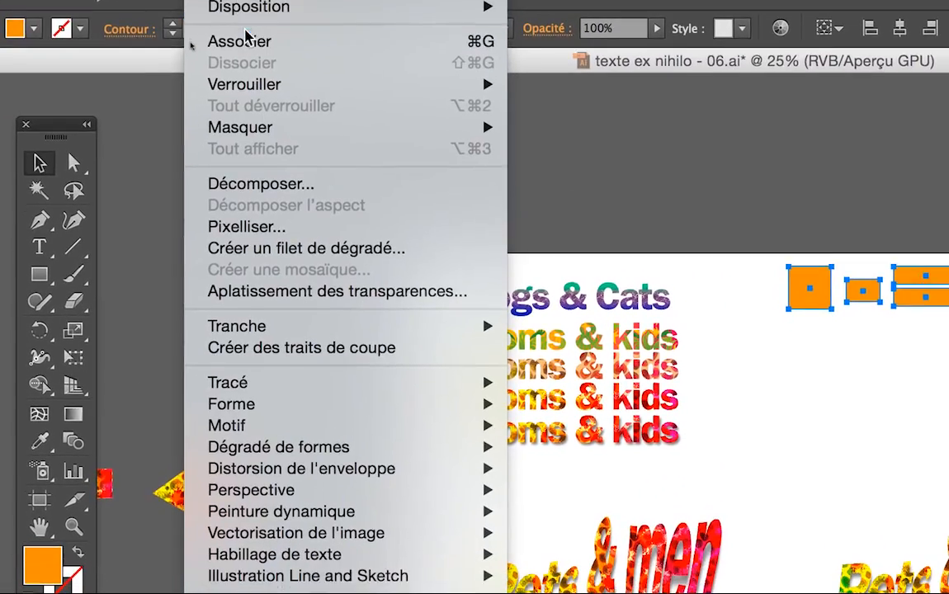
{"action": "left_click", "coordinate": [238, 94]}
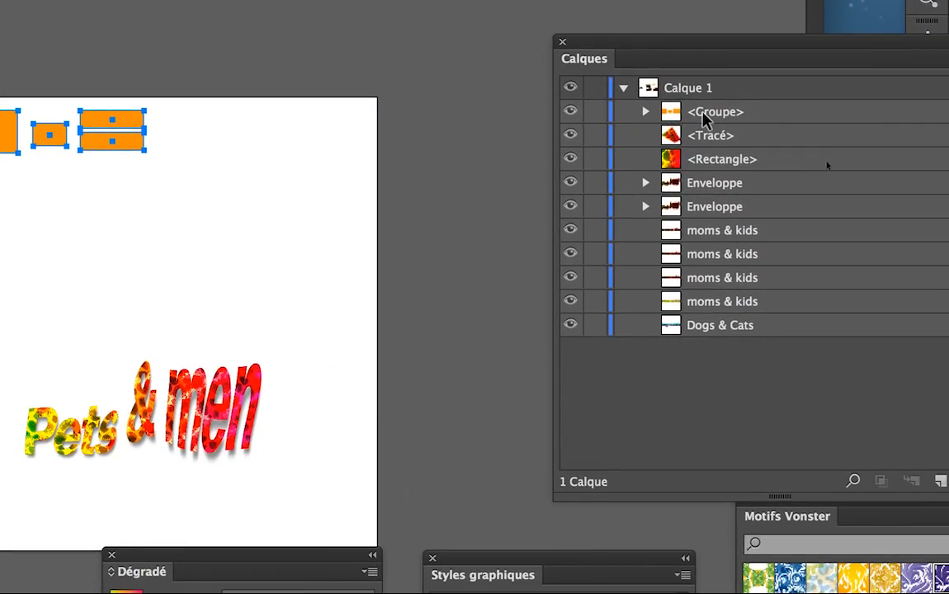
Step: Check which envelope is the duplicated Pets & men text and nest the orange rectangle group inside it
{"action": "left_click", "coordinate": [675, 113]}
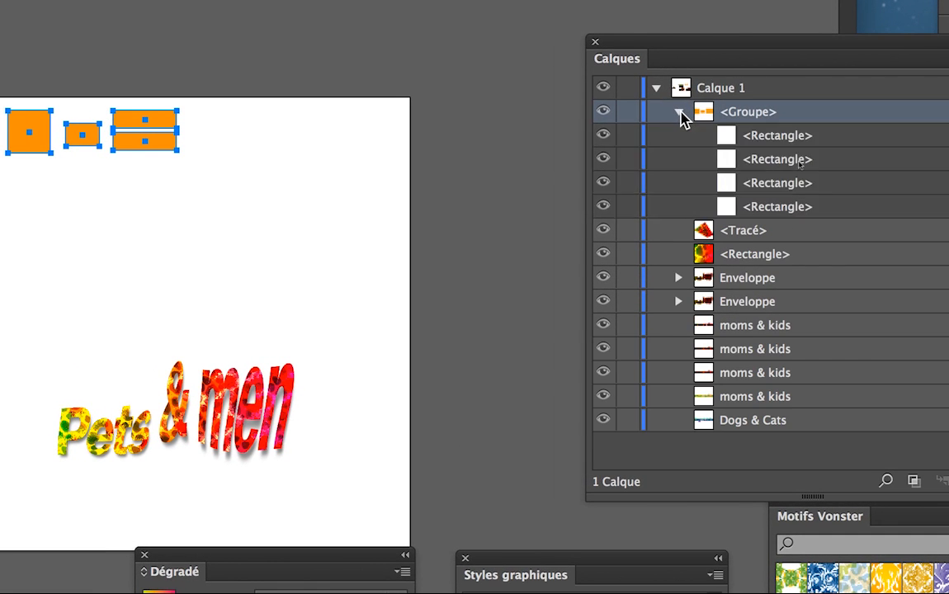
{"action": "left_click", "coordinate": [679, 113]}
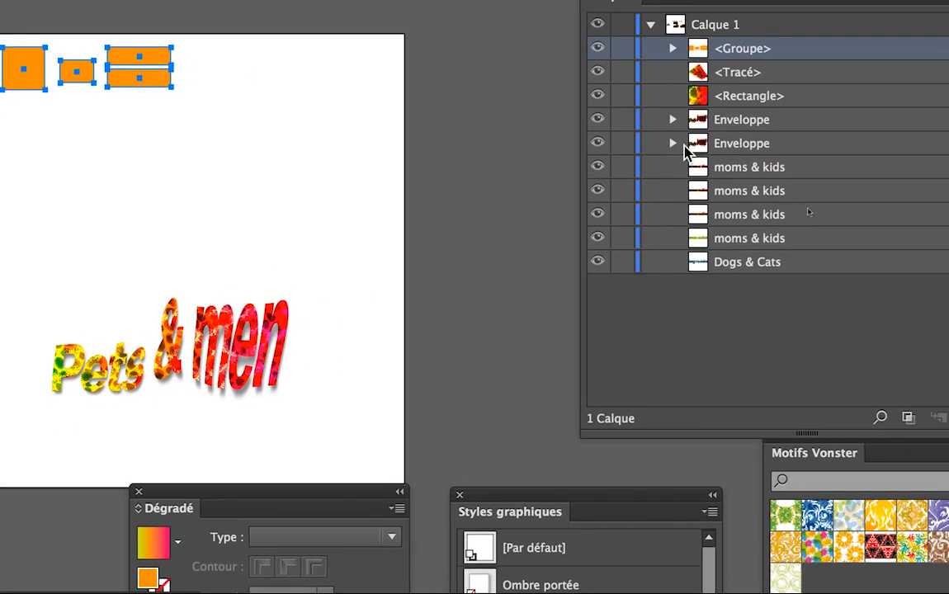
{"action": "left_click", "coordinate": [598, 120]}
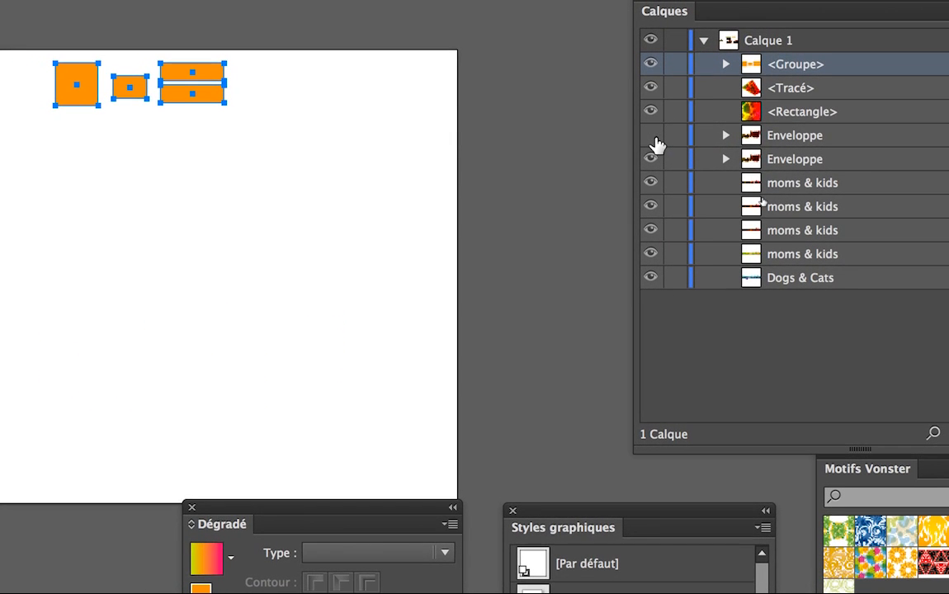
{"action": "left_click", "coordinate": [651, 136]}
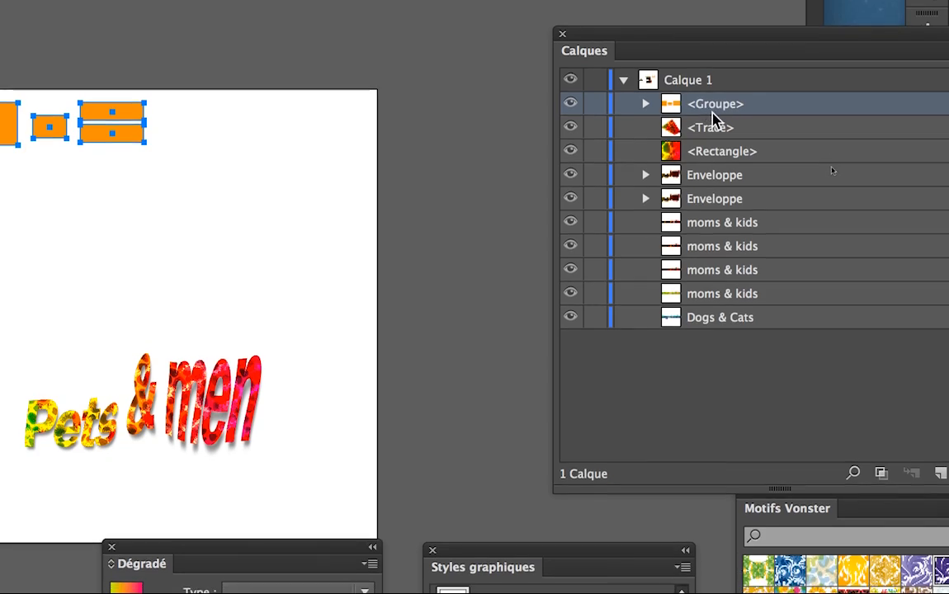
{"action": "left_click_drag", "start_coordinate": [711, 110], "coordinate": [716, 142]}
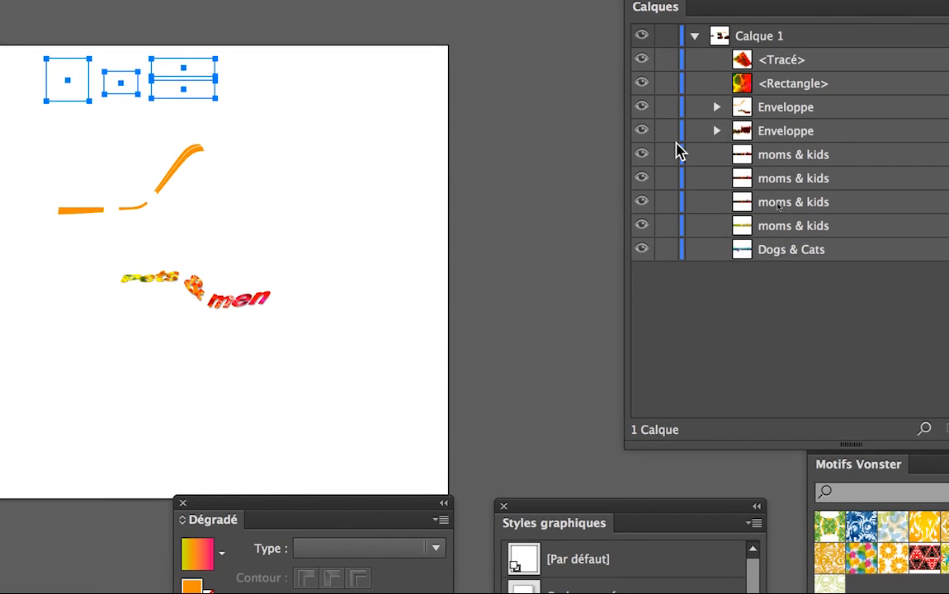
Step: Delete the Pets & men text from the duplicated envelope, keeping only the rectangle group as its content
{"action": "left_click", "coordinate": [716, 107]}
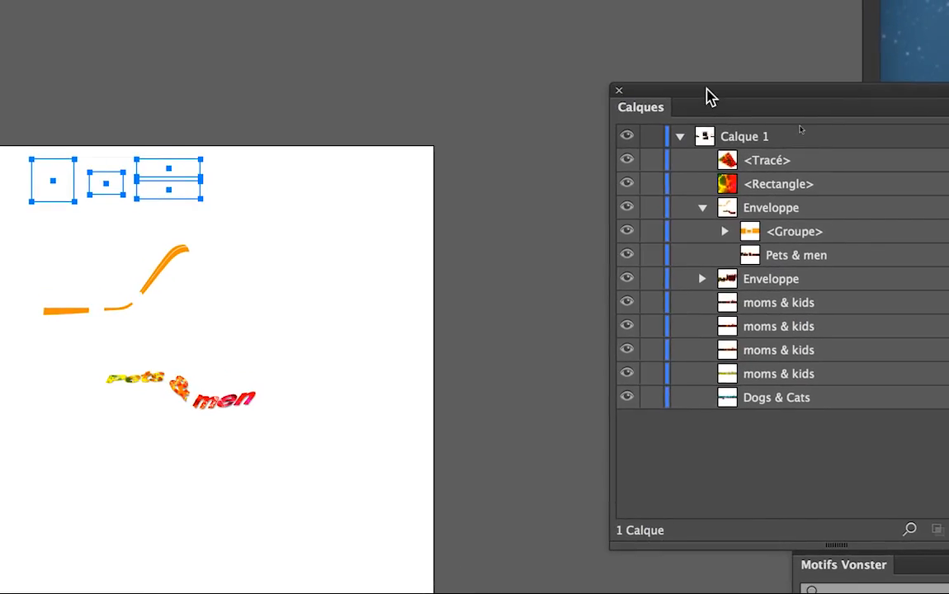
{"action": "left_click_drag", "start_coordinate": [707, 89], "coordinate": [408, 73]}
{"action": "left_click", "coordinate": [559, 238]}
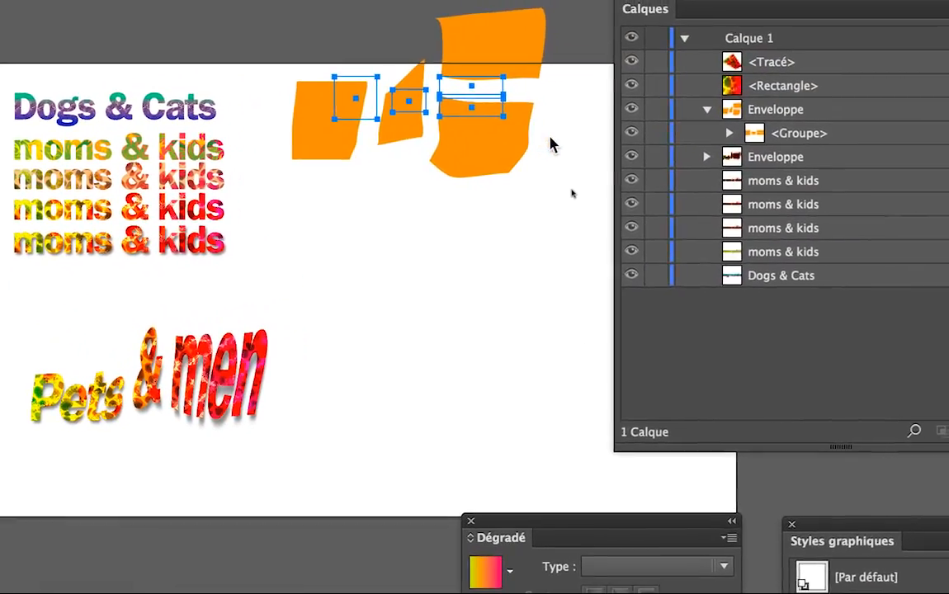
{"action": "left_click", "coordinate": [555, 141]}
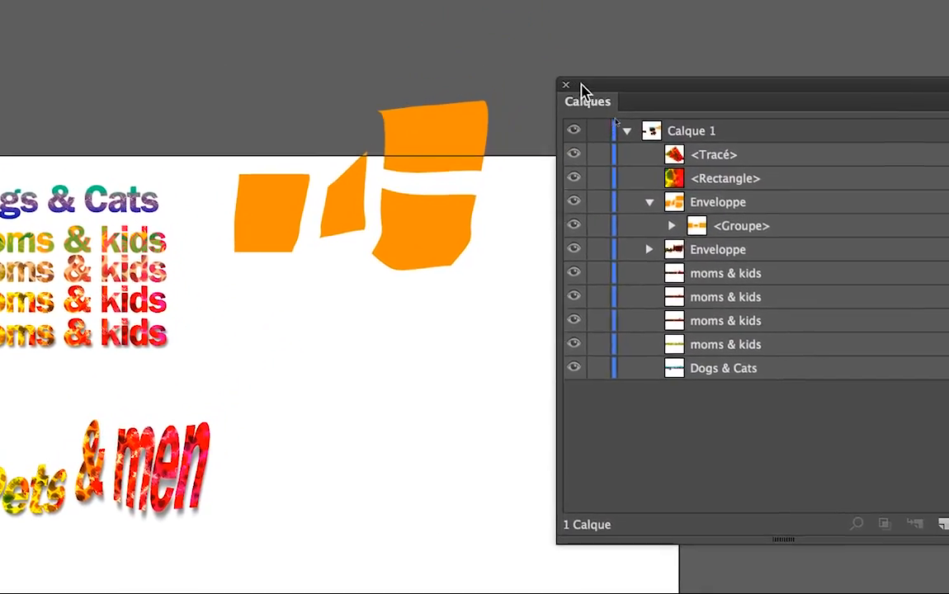
Step: Move the warped orange shapes down beside the Pets & men text, keeping the layer list clear of the artwork
{"action": "left_click_drag", "start_coordinate": [581, 84], "coordinate": [638, 89]}
{"action": "left_click", "coordinate": [340, 214]}
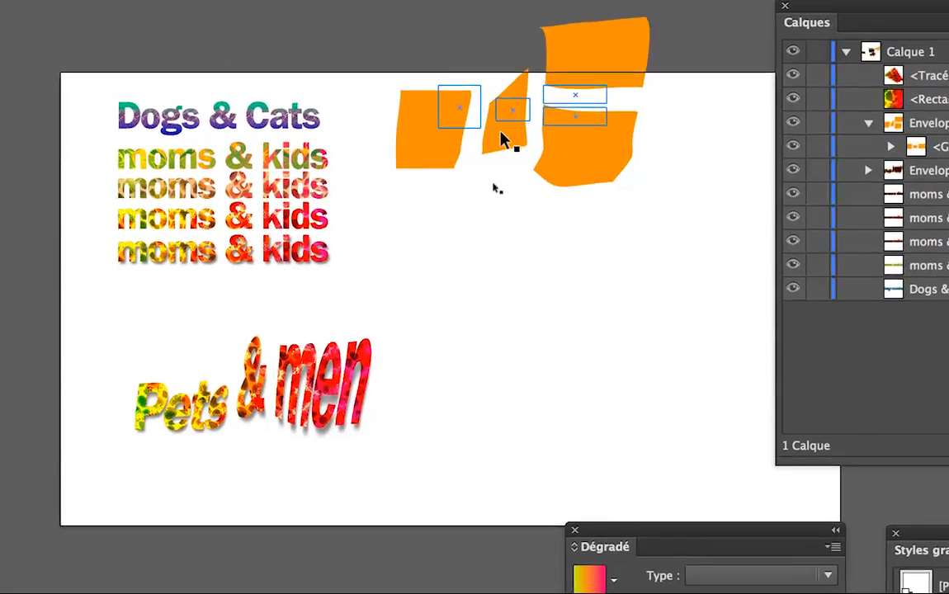
{"action": "left_click_drag", "start_coordinate": [500, 136], "coordinate": [511, 210]}
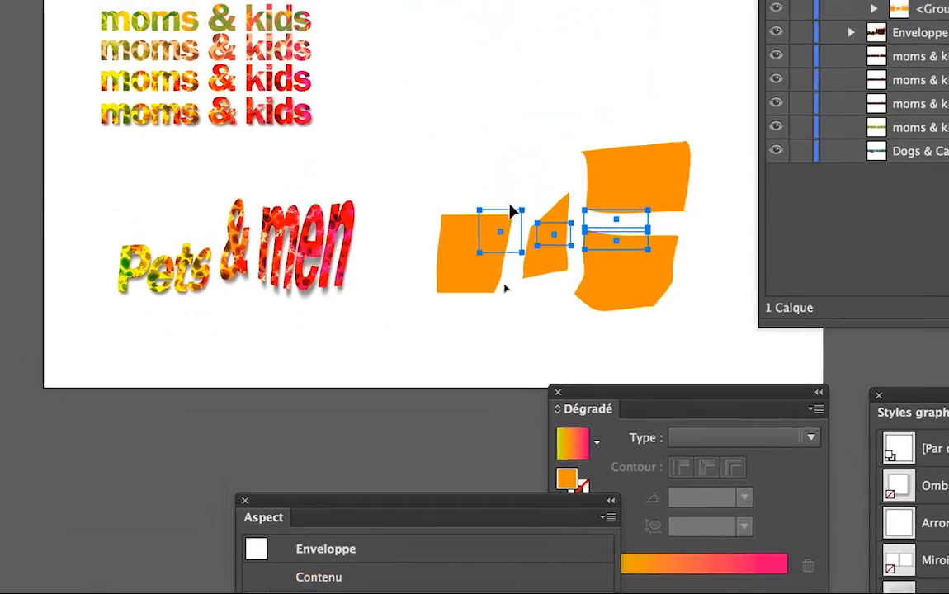
{"action": "left_click", "coordinate": [485, 145]}
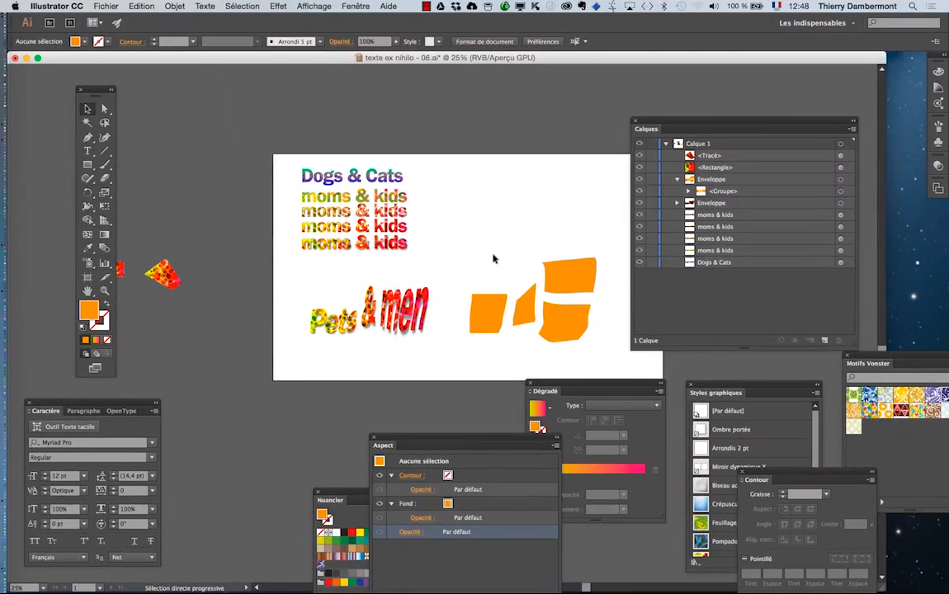
{"action": "left_click_drag", "start_coordinate": [669, 122], "coordinate": [696, 101]}
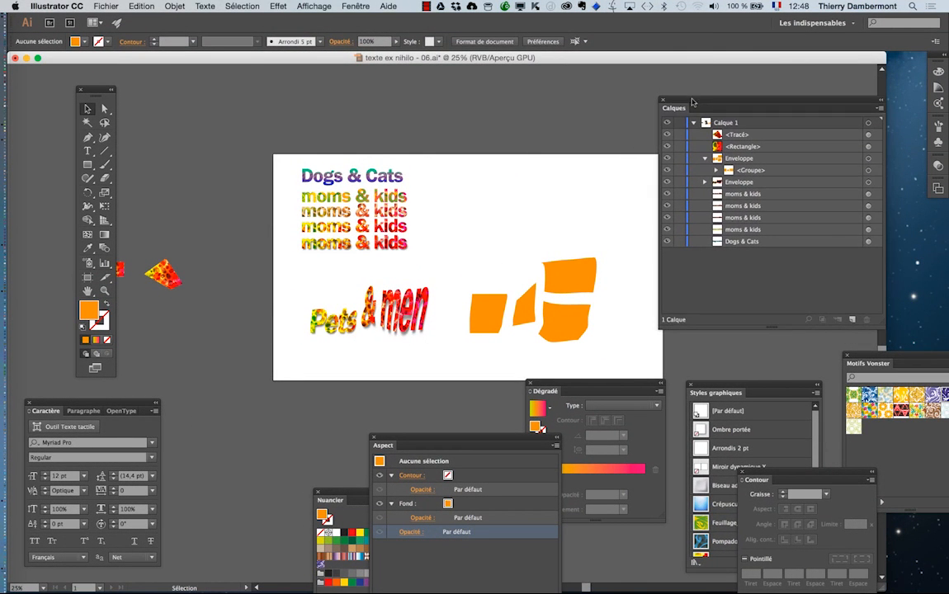
Step: Stack the orange shapes' envelope below the Pets & men envelope and move the text over the orange shapes
{"action": "left_click", "coordinate": [705, 157]}
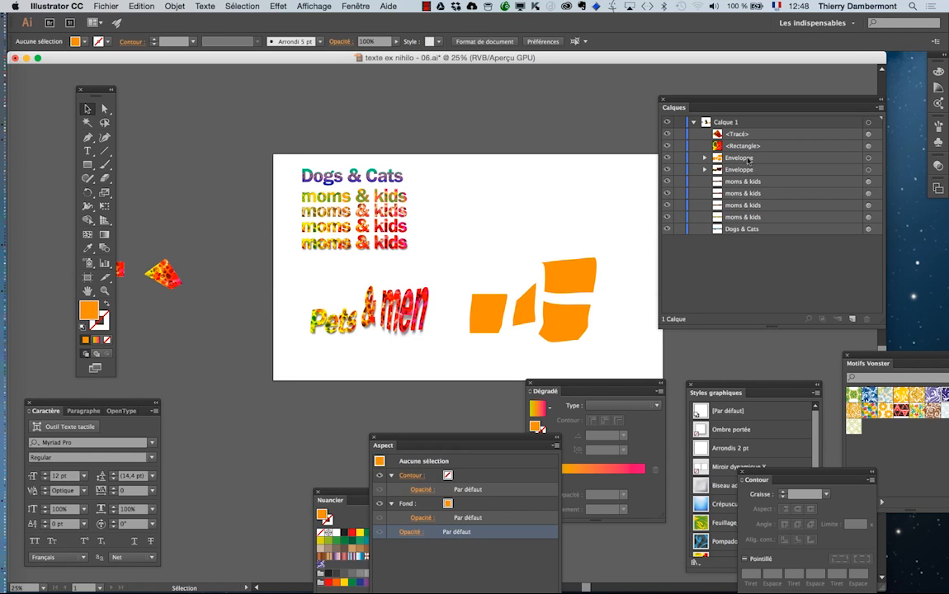
{"action": "left_click_drag", "start_coordinate": [749, 159], "coordinate": [742, 175]}
{"action": "left_click", "coordinate": [369, 314]}
{"action": "left_click_drag", "start_coordinate": [360, 320], "coordinate": [573, 323]}
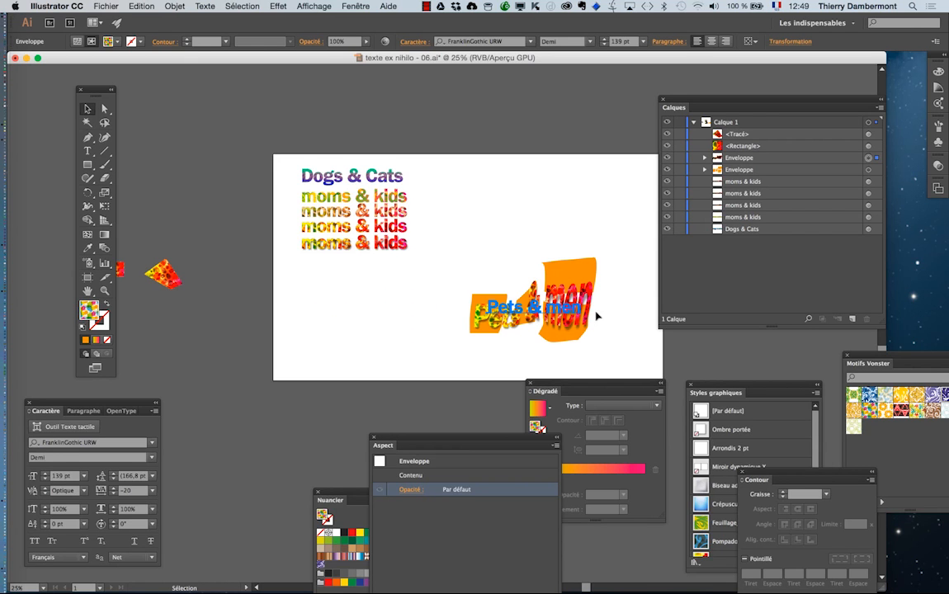
{"action": "left_click", "coordinate": [605, 339]}
Step: Expand the orange shapes' envelope and its group, and check which warped shape each nested rectangle controls
{"action": "scroll", "coordinate": [606, 337], "scroll_direction": "up", "scroll_amount": 1}
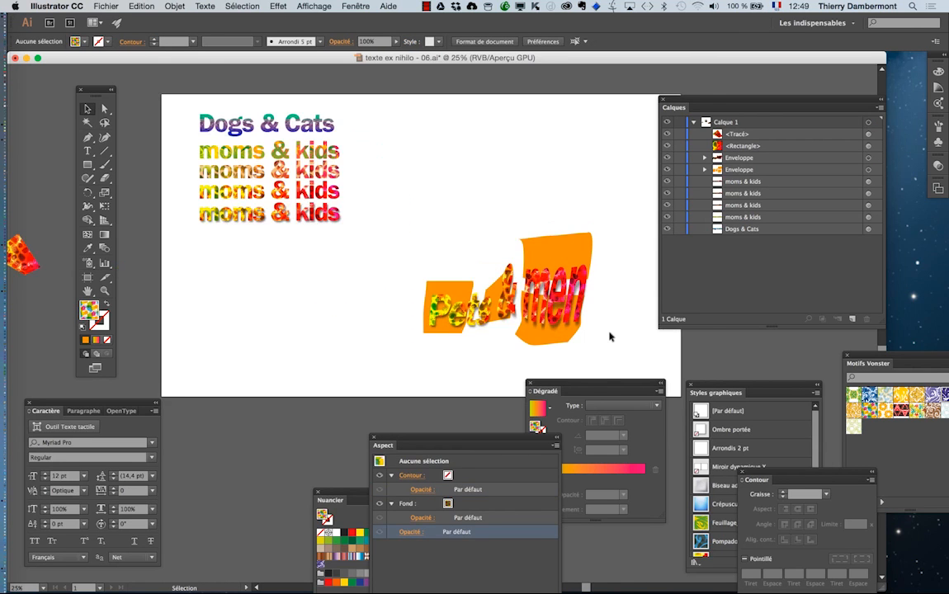
{"action": "scroll", "coordinate": [608, 335], "scroll_direction": "up", "scroll_amount": 1}
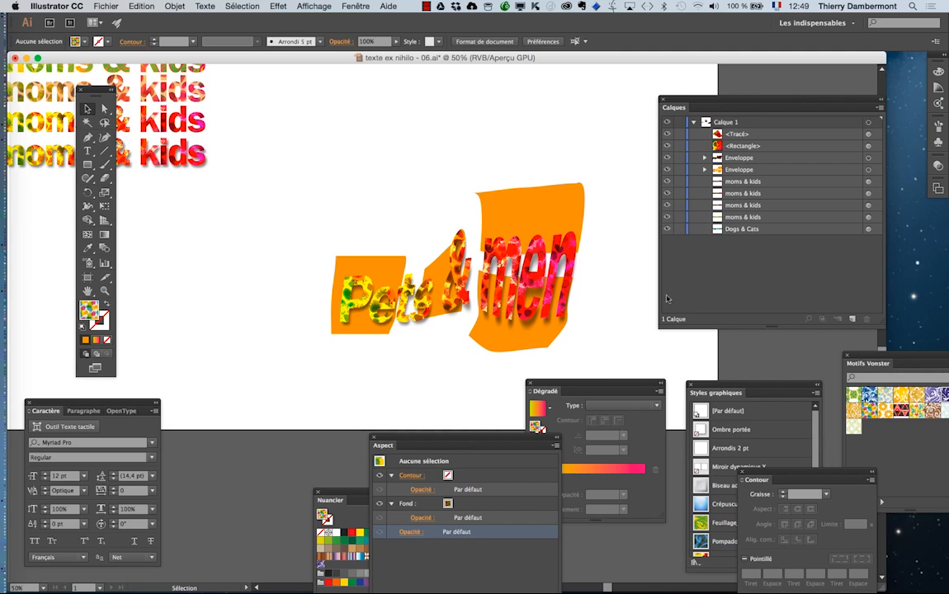
{"action": "left_click", "coordinate": [705, 170]}
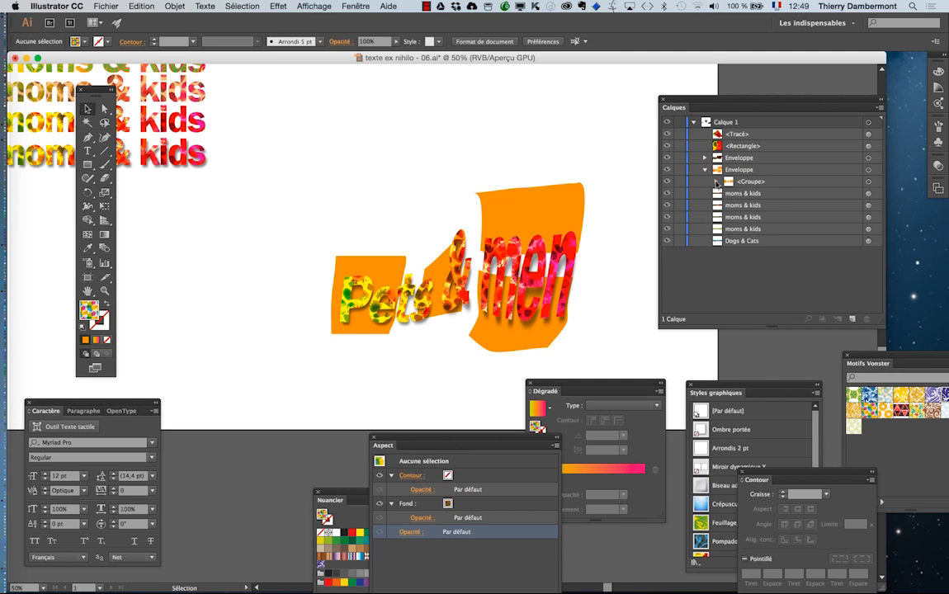
{"action": "left_click", "coordinate": [716, 182]}
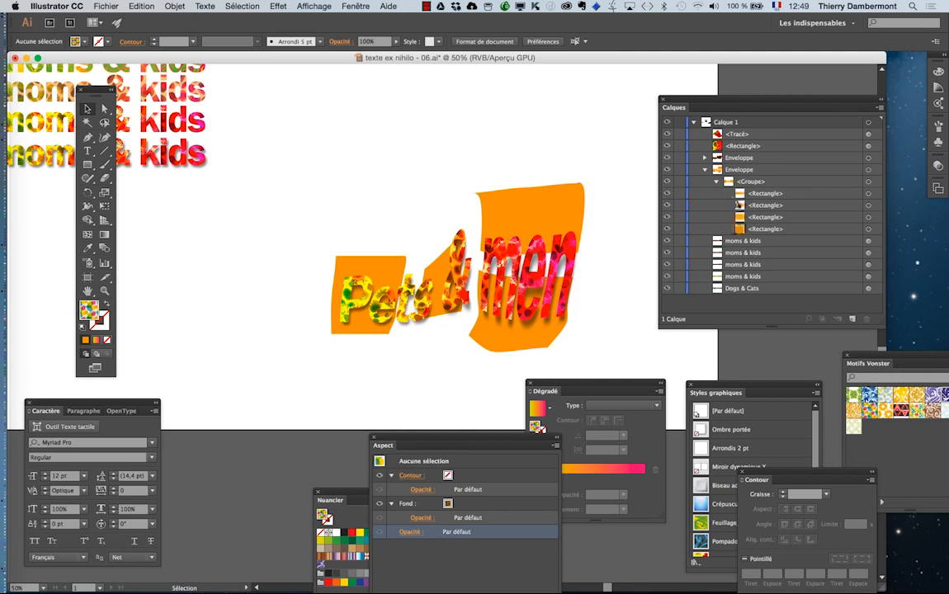
{"action": "left_click", "coordinate": [868, 195]}
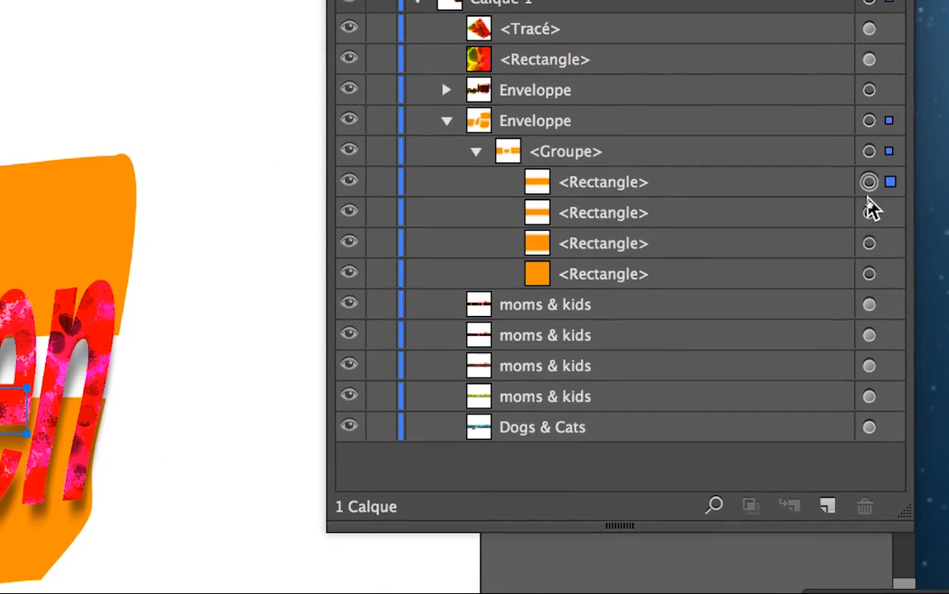
{"action": "left_click", "coordinate": [869, 212]}
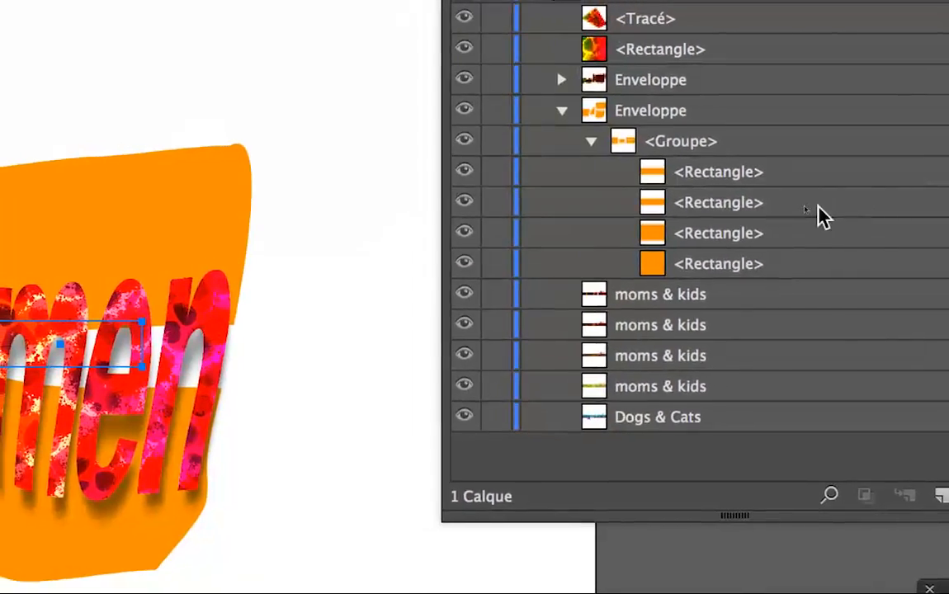
{"action": "left_click", "coordinate": [819, 205]}
{"action": "left_click", "coordinate": [837, 231]}
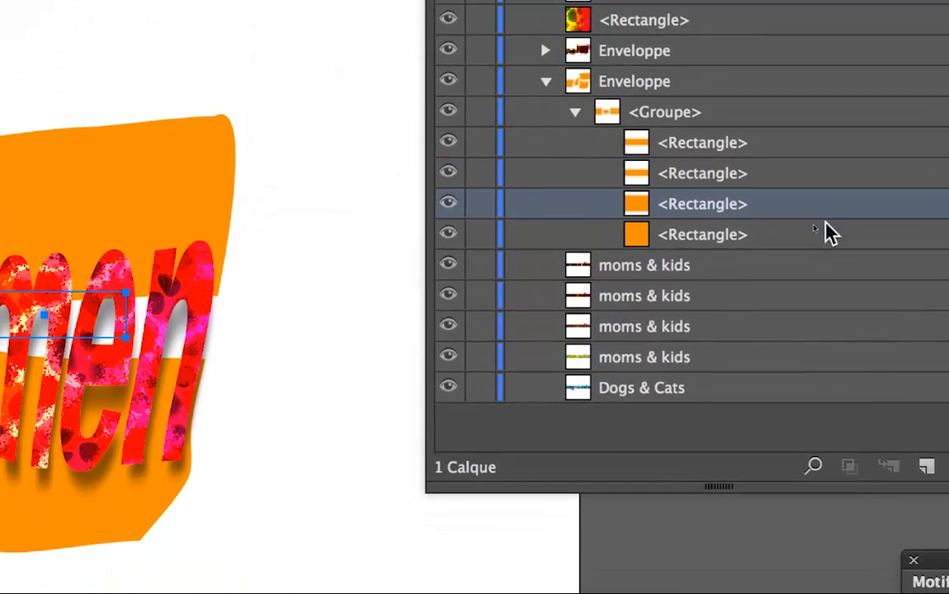
{"action": "left_click", "coordinate": [829, 233]}
{"action": "left_click", "coordinate": [821, 204]}
{"action": "left_click", "coordinate": [856, 206]}
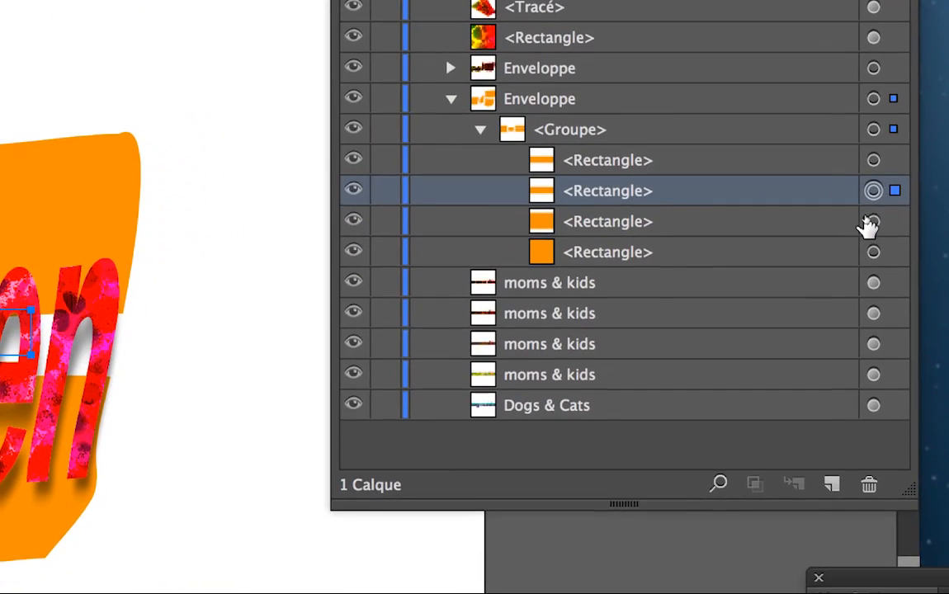
Step: Fill the envelope's rectangle behind the ampersand with teal and the one behind "Pets" with green
{"action": "left_click", "coordinate": [870, 223]}
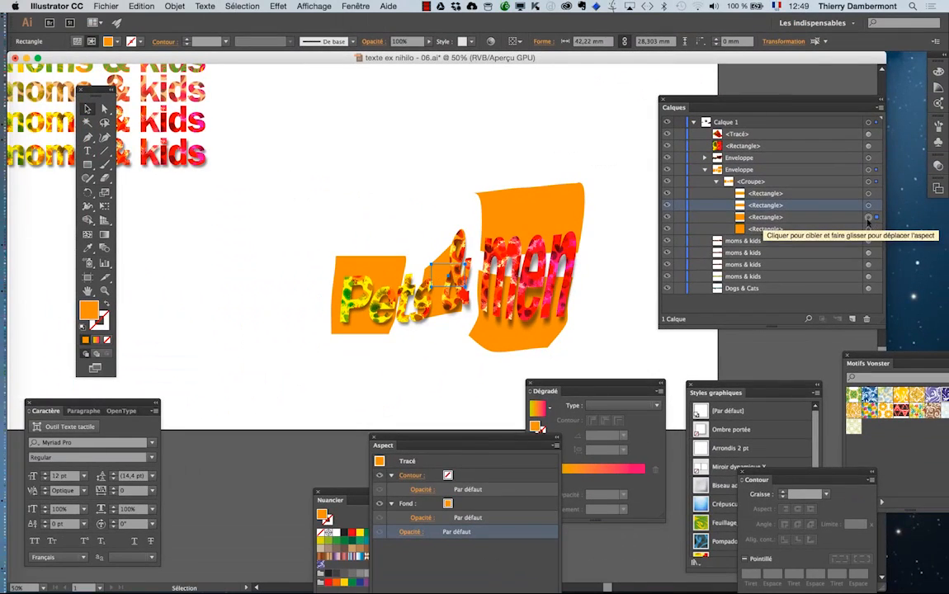
{"action": "left_click_drag", "start_coordinate": [335, 493], "coordinate": [167, 194]}
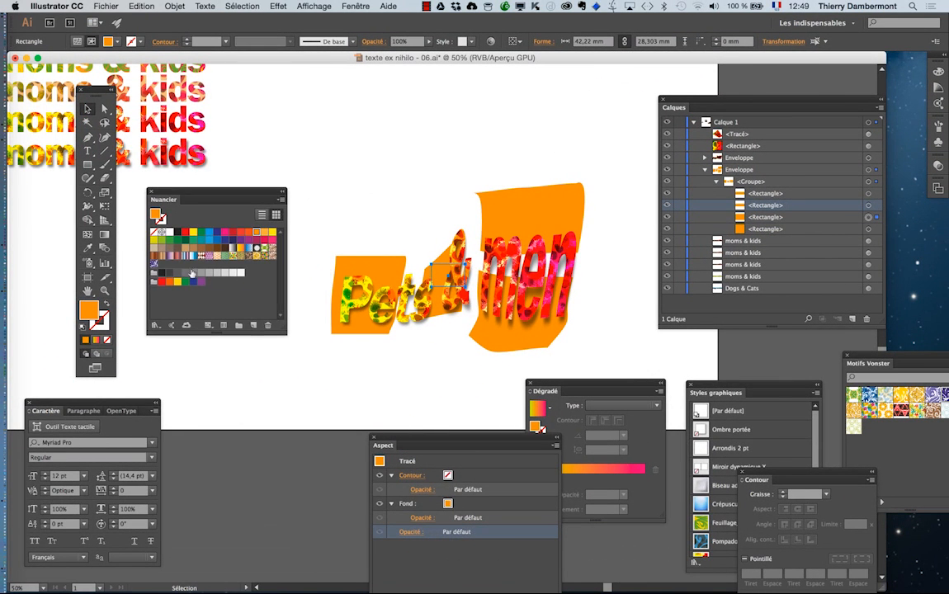
{"action": "left_click", "coordinate": [200, 240]}
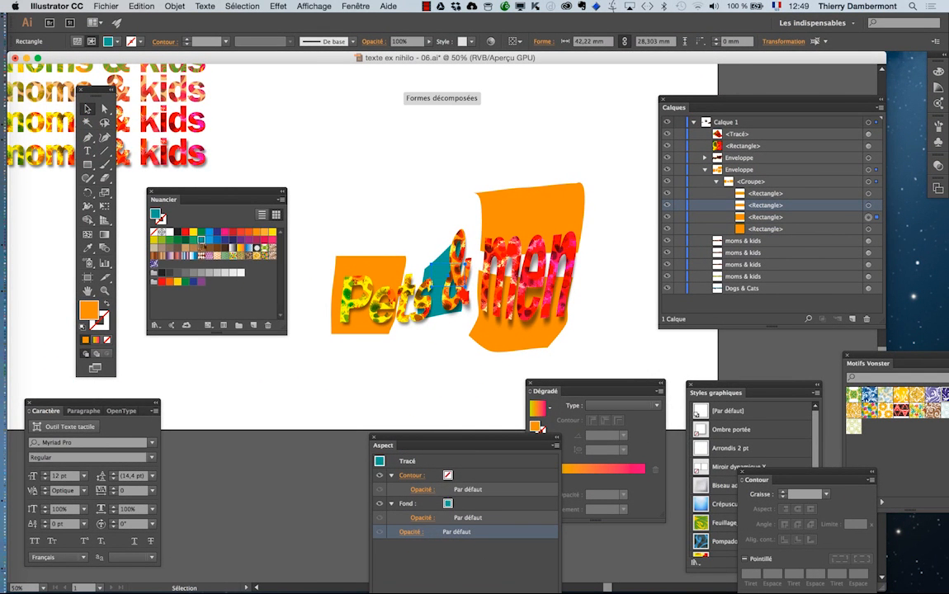
{"action": "left_click", "coordinate": [867, 229]}
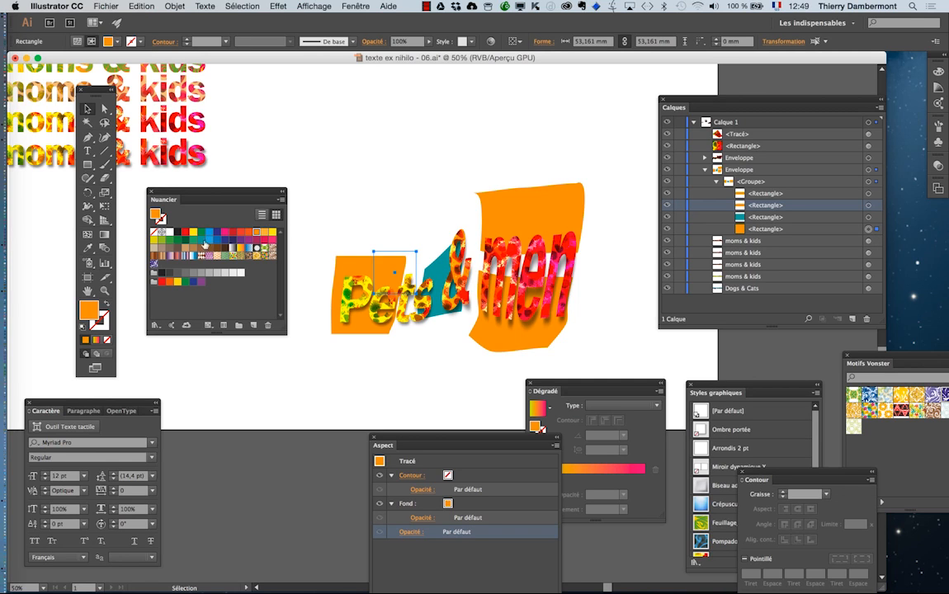
{"action": "left_click", "coordinate": [171, 242]}
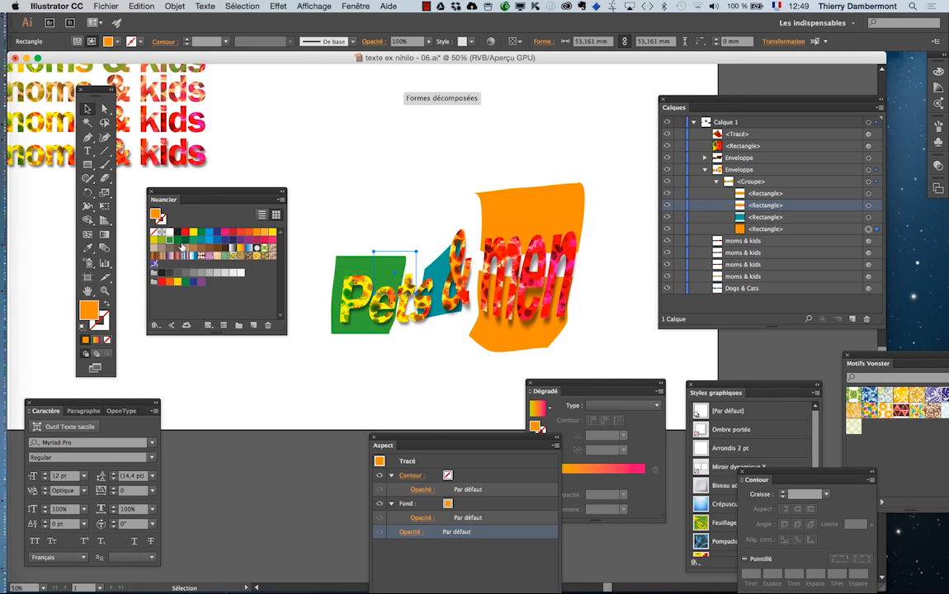
Step: Fill the rectangle forming the lower shape behind "men" with grey, replace the grey with blue, and deselect it
{"action": "left_click", "coordinate": [867, 193]}
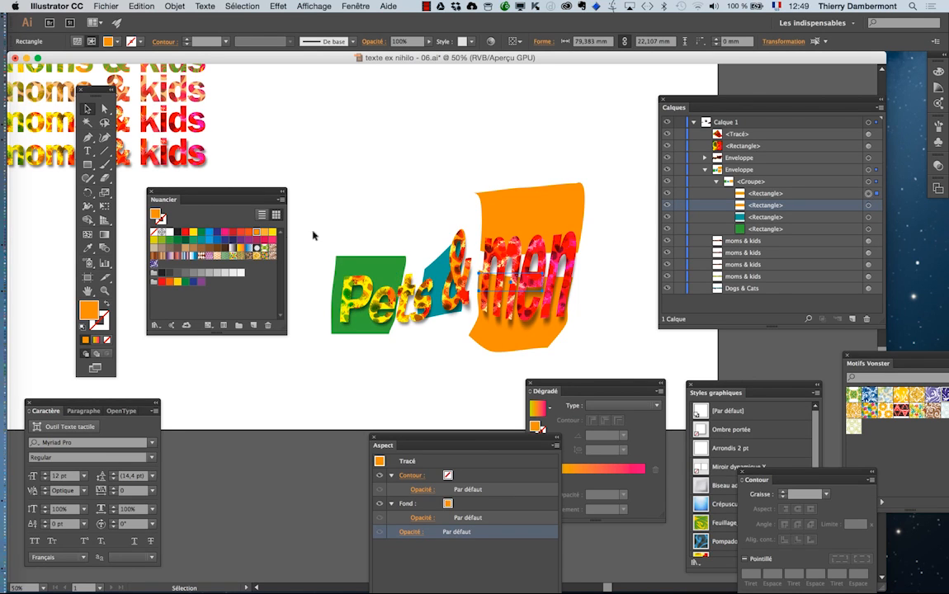
{"action": "left_click", "coordinate": [211, 272]}
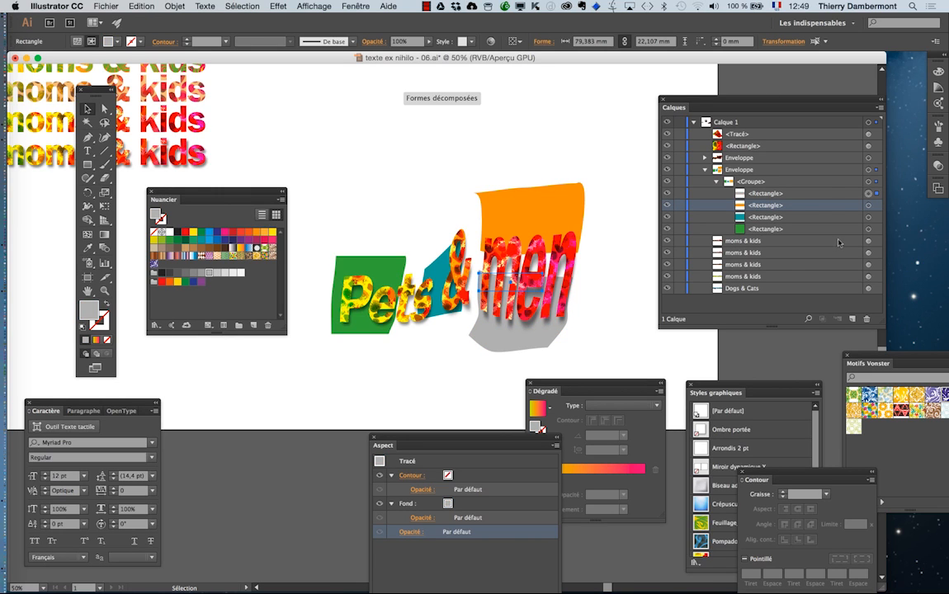
{"action": "left_click", "coordinate": [216, 240]}
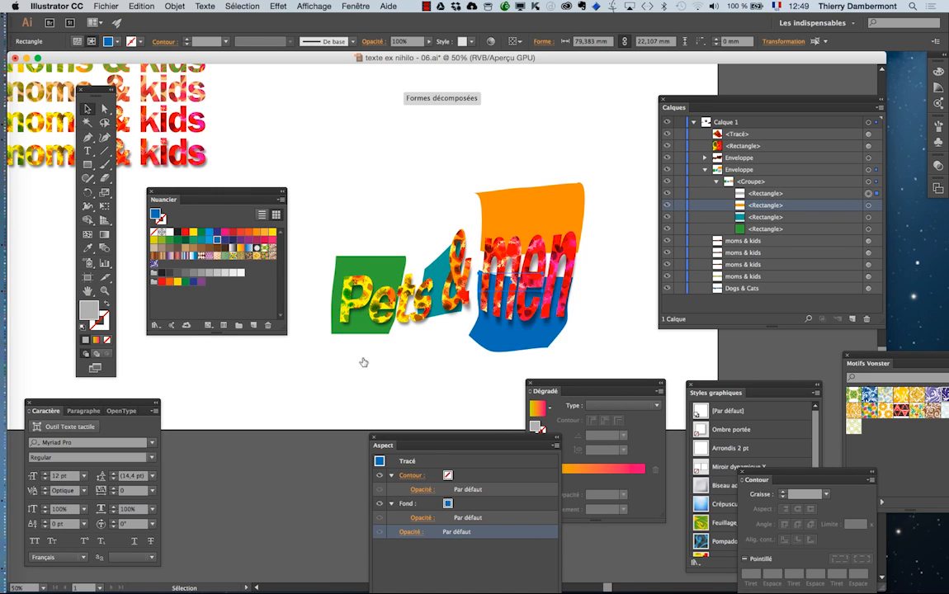
{"action": "left_click", "coordinate": [600, 323]}
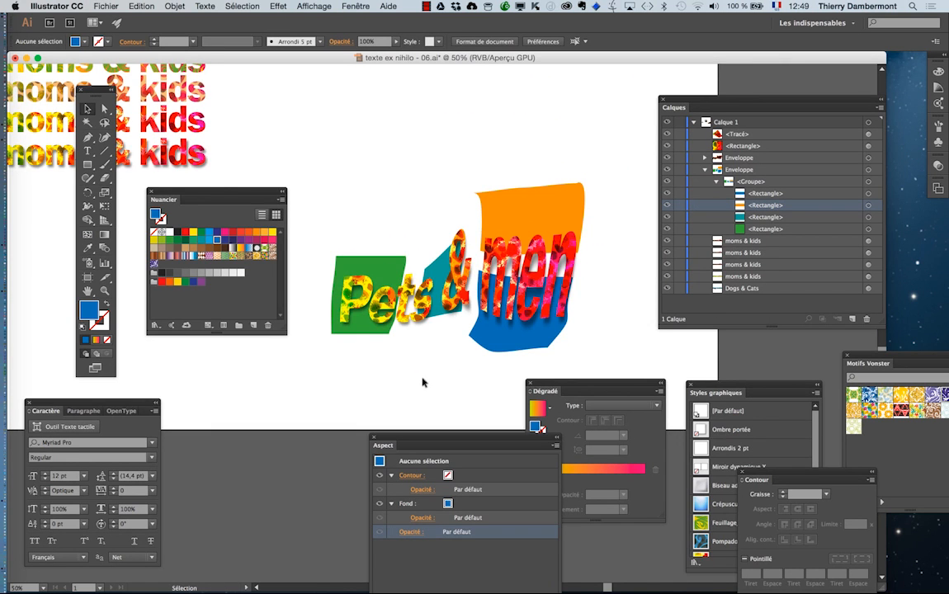
Step: Save the document under the new name texte ex nihilo - 07.ai with the default Illustrator CC options
{"action": "scroll", "coordinate": [419, 363], "scroll_direction": "down", "scroll_amount": 1}
{"action": "left_click", "coordinate": [106, 6]}
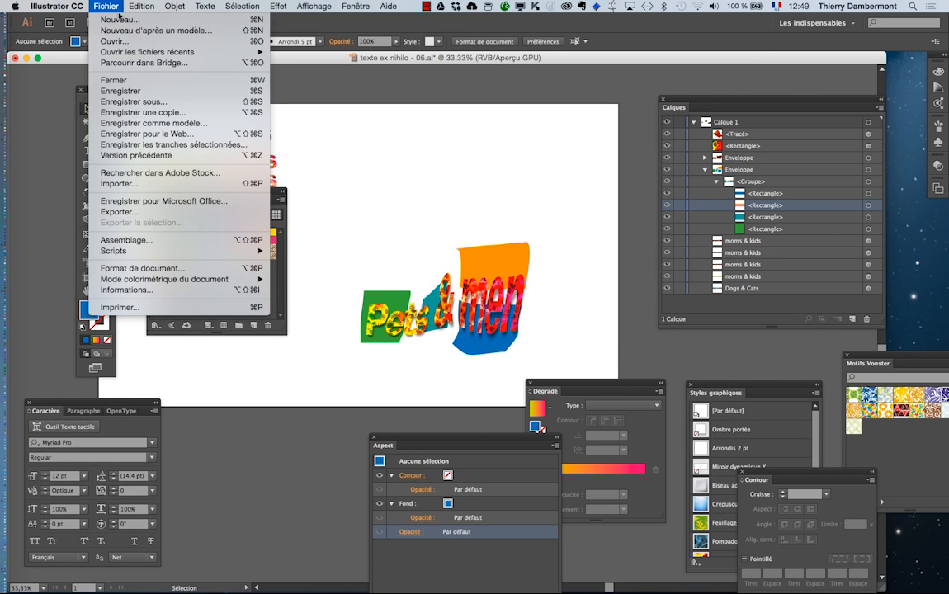
{"action": "left_click", "coordinate": [138, 100]}
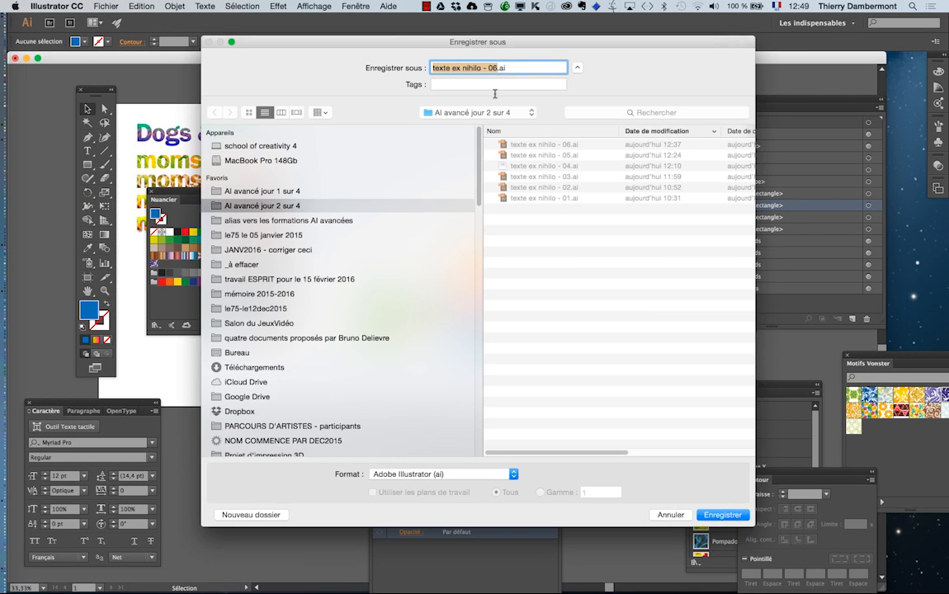
{"action": "left_click", "coordinate": [499, 68]}
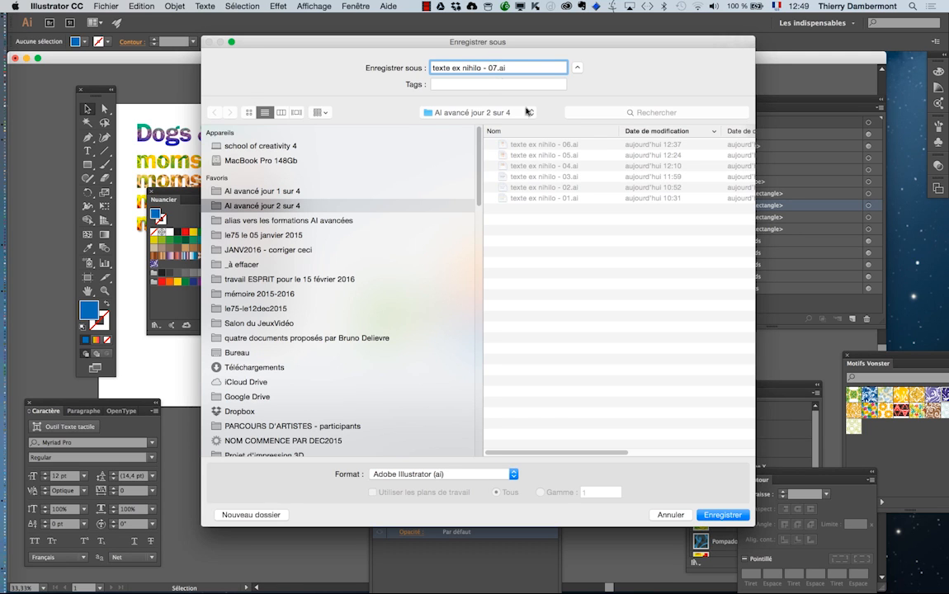
{"action": "left_click", "coordinate": [720, 514]}
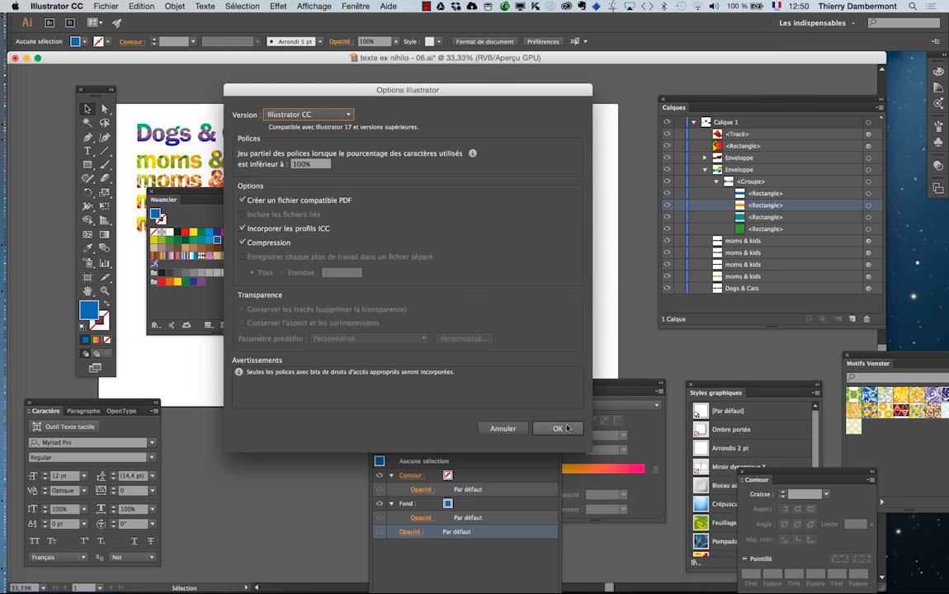
{"action": "left_click", "coordinate": [560, 428]}
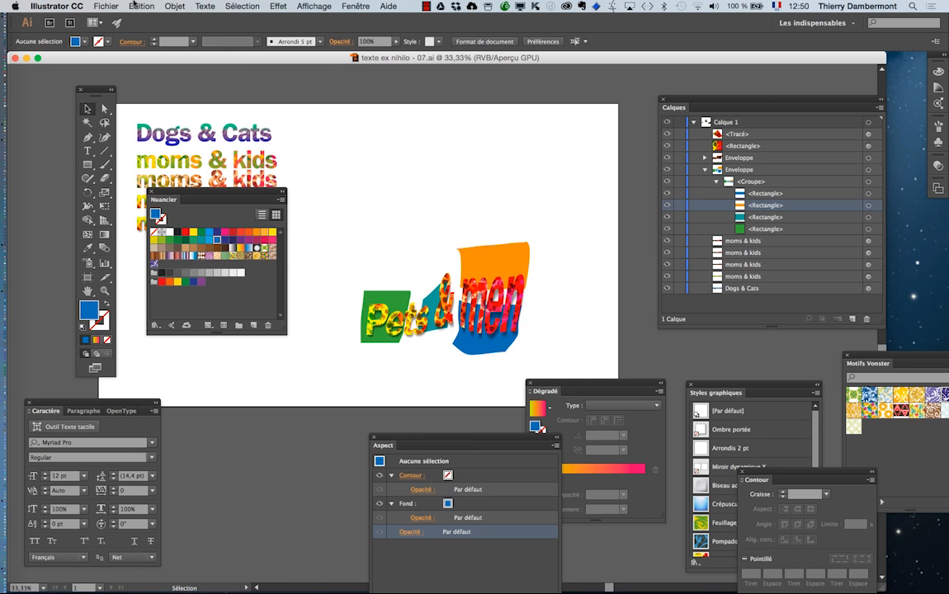
Step: Create a new landscape A4 document of 297 × 210 mm in RGB mode
{"action": "left_click", "coordinate": [105, 6]}
{"action": "left_click", "coordinate": [108, 20]}
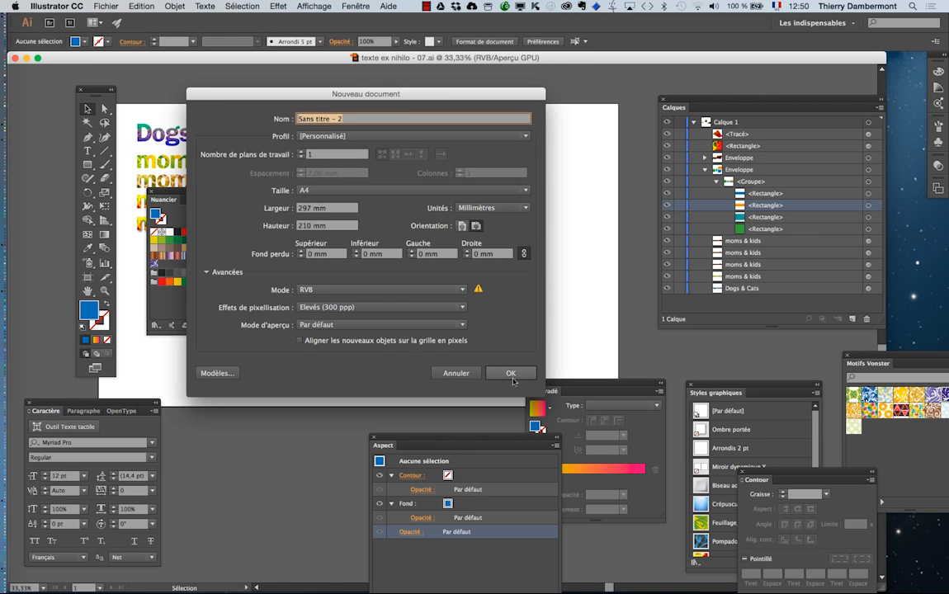
{"action": "left_click", "coordinate": [511, 373]}
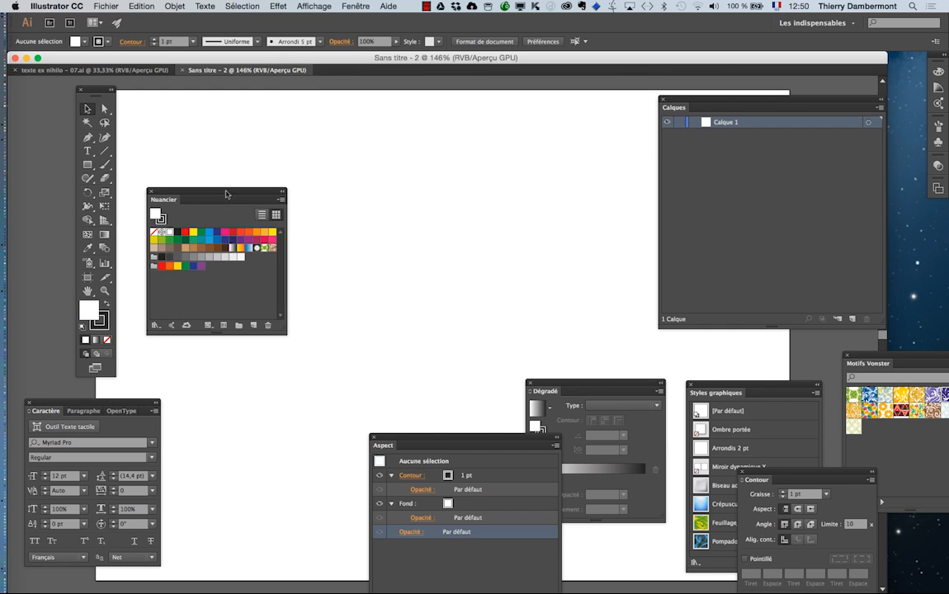
Step: Draw a rectangle about 36 × 33 mm in the upper part of the artboard, with the swatches moved clear
{"action": "left_click_drag", "start_coordinate": [227, 194], "coordinate": [268, 297]}
{"action": "left_click", "coordinate": [88, 164]}
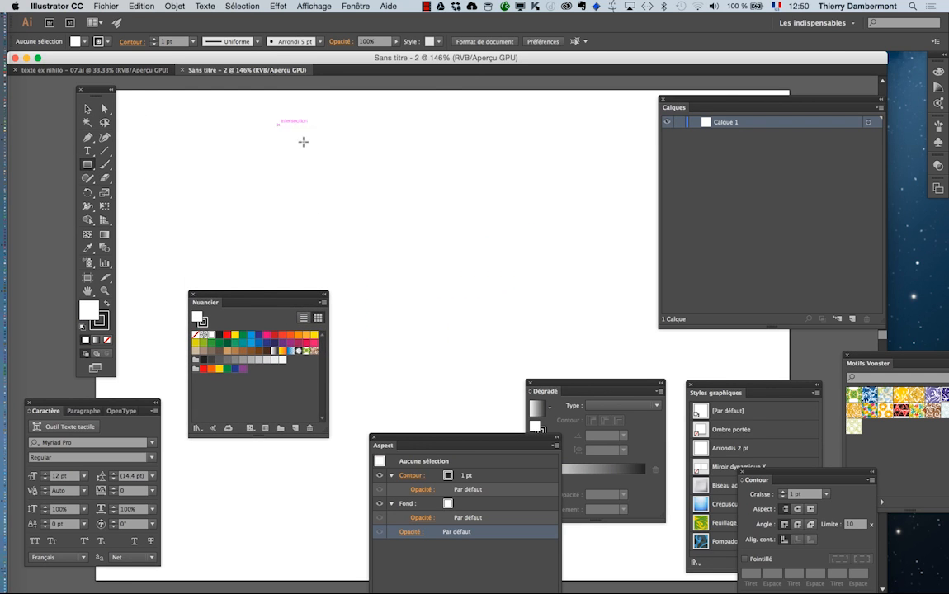
{"action": "left_click_drag", "start_coordinate": [278, 124], "coordinate": [363, 201]}
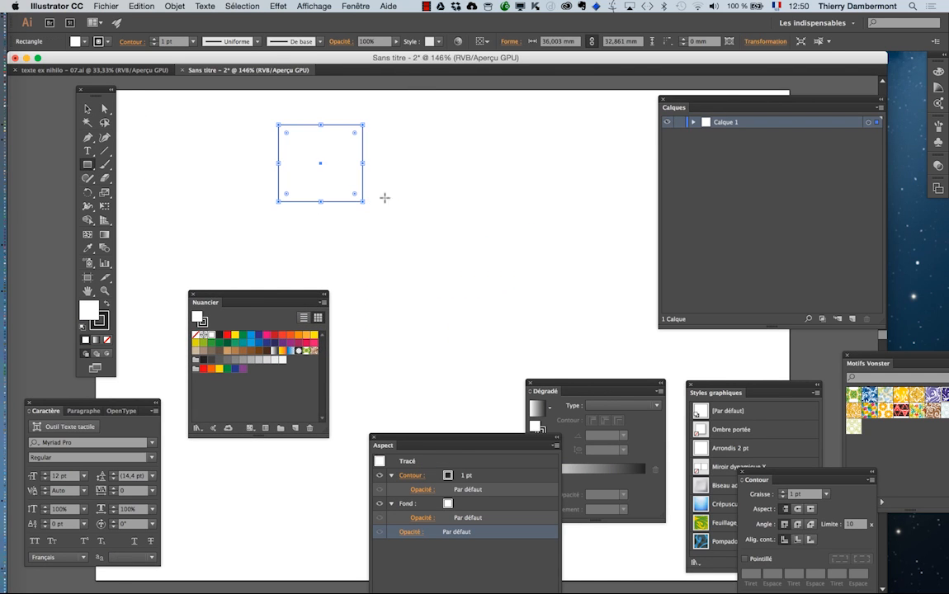
Step: Place the Aspect and Styles graphiques panels on either side of the new rectangle
{"action": "left_click", "coordinate": [356, 6]}
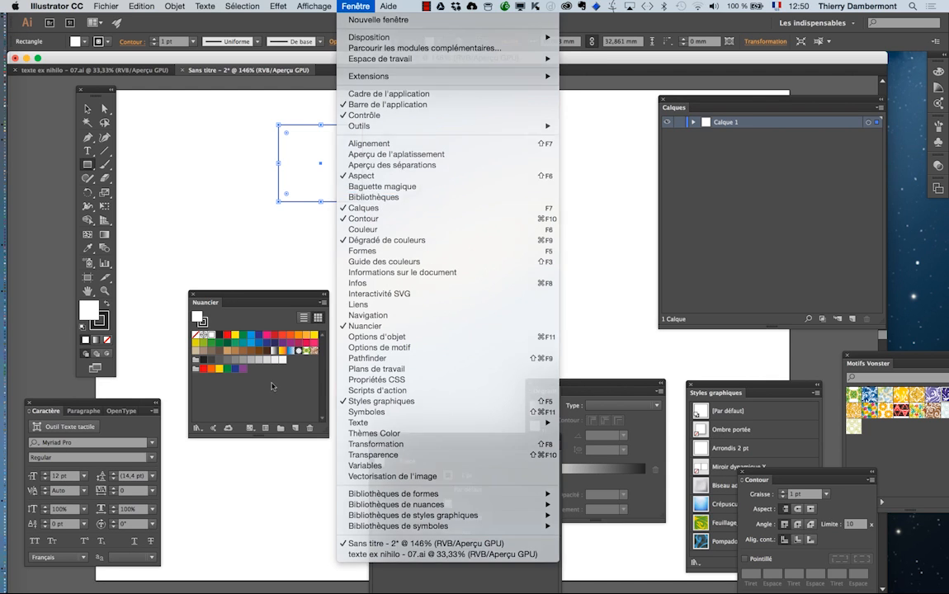
{"action": "left_click", "coordinate": [274, 386]}
{"action": "left_click_drag", "start_coordinate": [446, 444], "coordinate": [528, 124]}
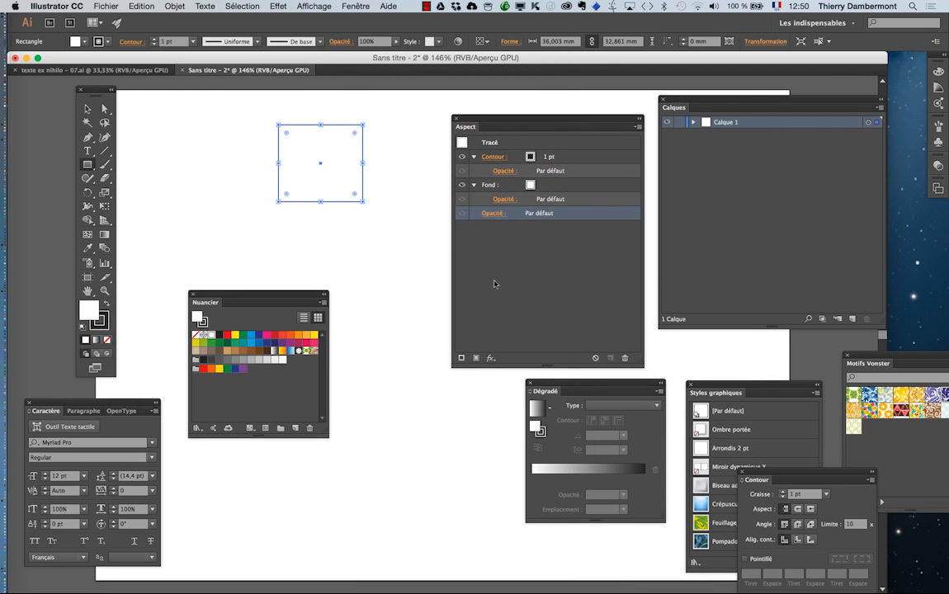
{"action": "left_click", "coordinate": [638, 128]}
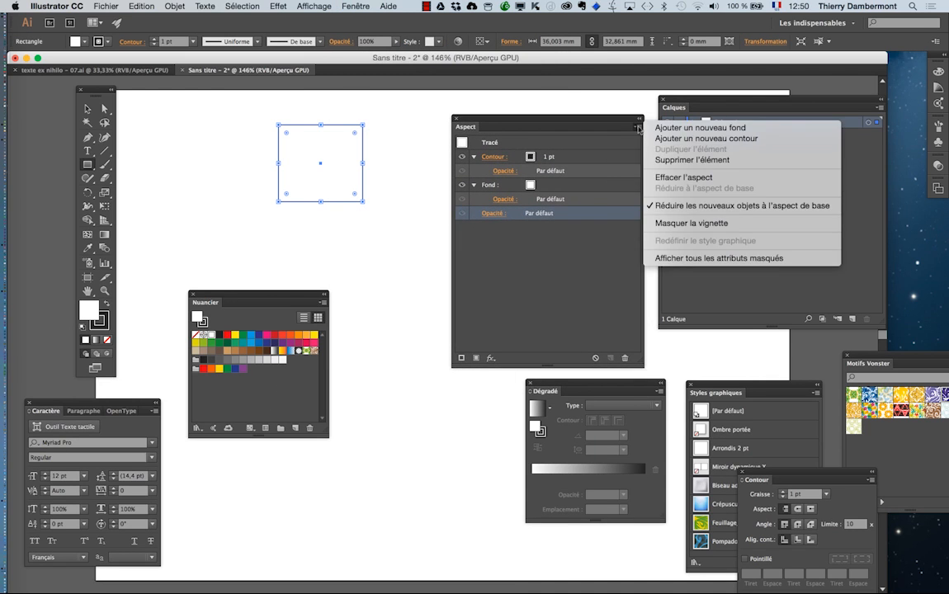
{"action": "left_click", "coordinate": [351, 6]}
{"action": "left_click", "coordinate": [351, 6]}
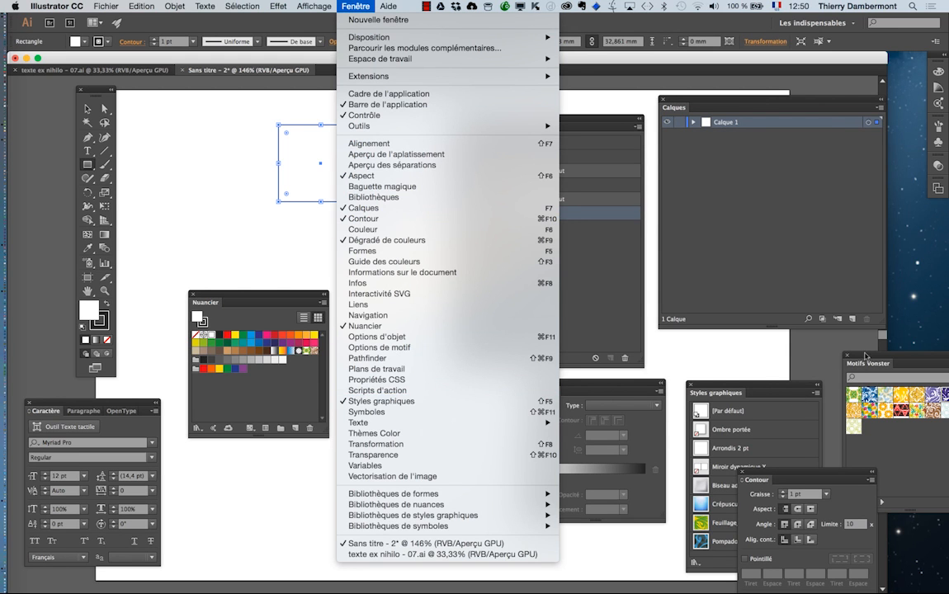
{"action": "left_click", "coordinate": [757, 381]}
{"action": "left_click_drag", "start_coordinate": [757, 381], "coordinate": [195, 117]}
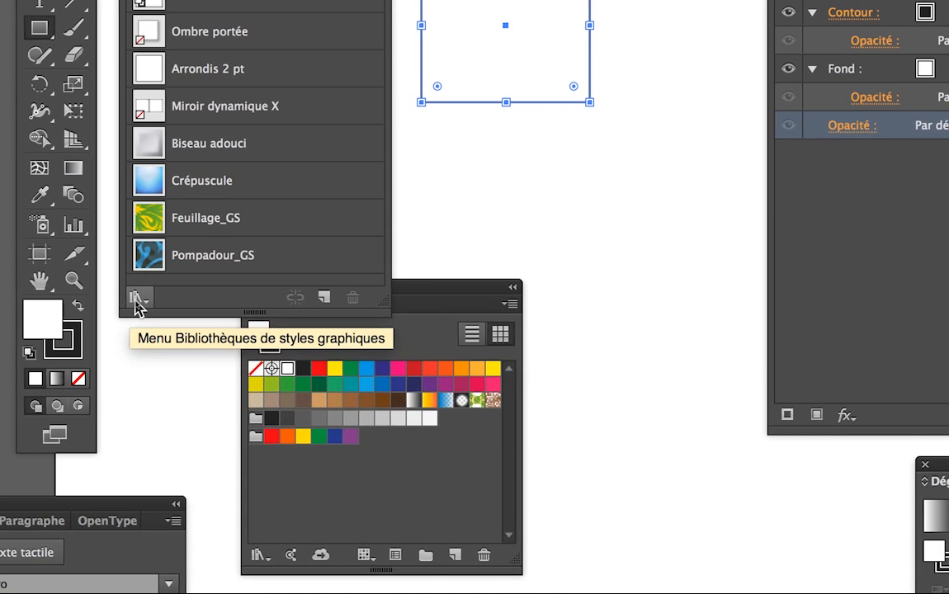
Step: Open the Boutons et transformations graphic style library and place it just below the rectangle, moving the swatches out of the way
{"action": "left_click", "coordinate": [137, 297]}
{"action": "left_click", "coordinate": [149, 316]}
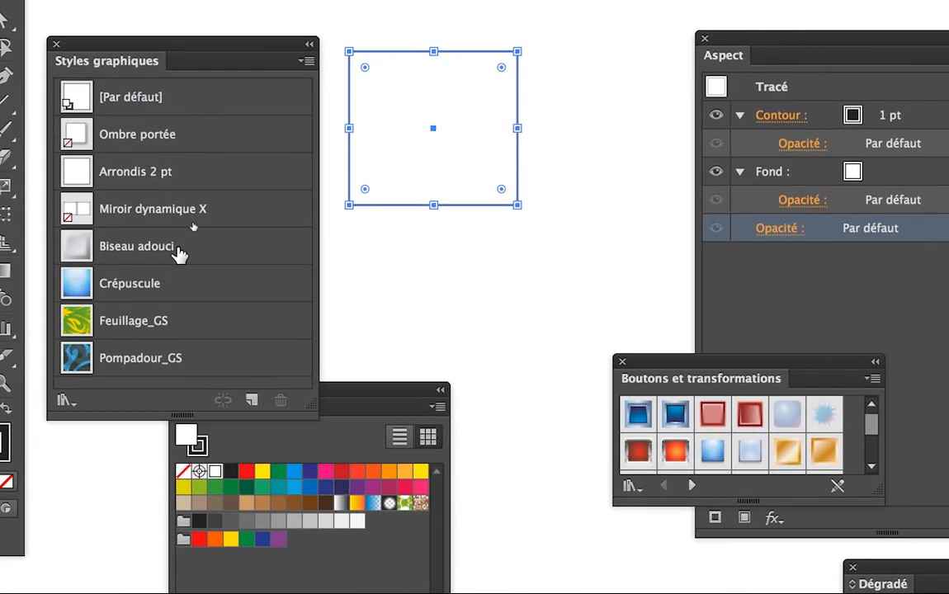
{"action": "left_click", "coordinate": [178, 249]}
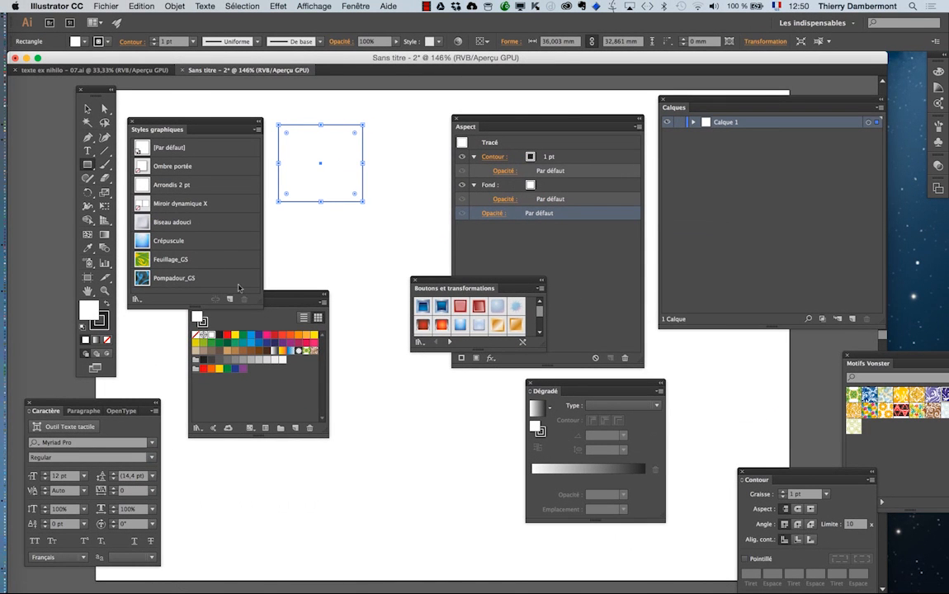
{"action": "left_click_drag", "start_coordinate": [445, 279], "coordinate": [337, 213]}
{"action": "left_click_drag", "start_coordinate": [295, 293], "coordinate": [345, 408]}
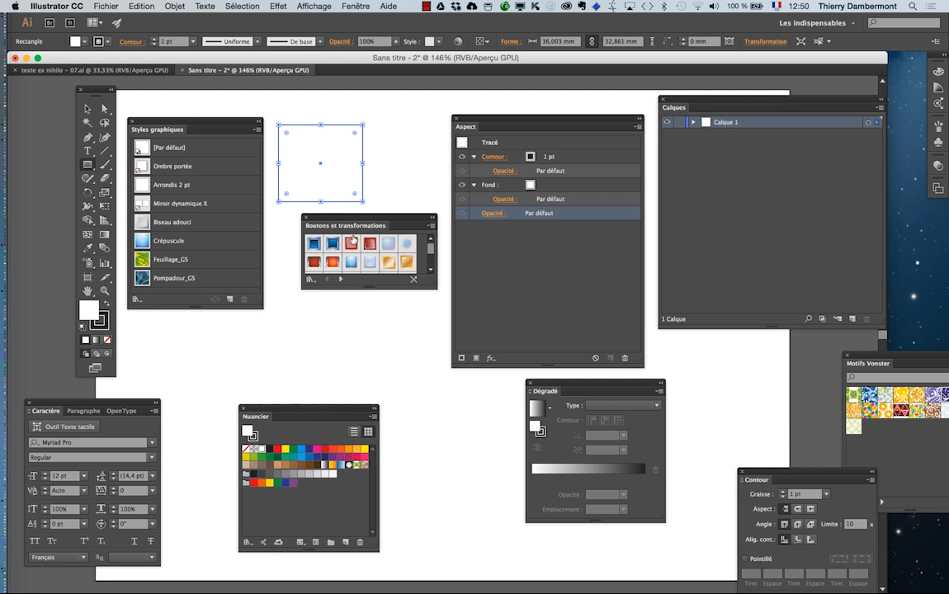
{"action": "left_click_drag", "start_coordinate": [345, 216], "coordinate": [301, 224]}
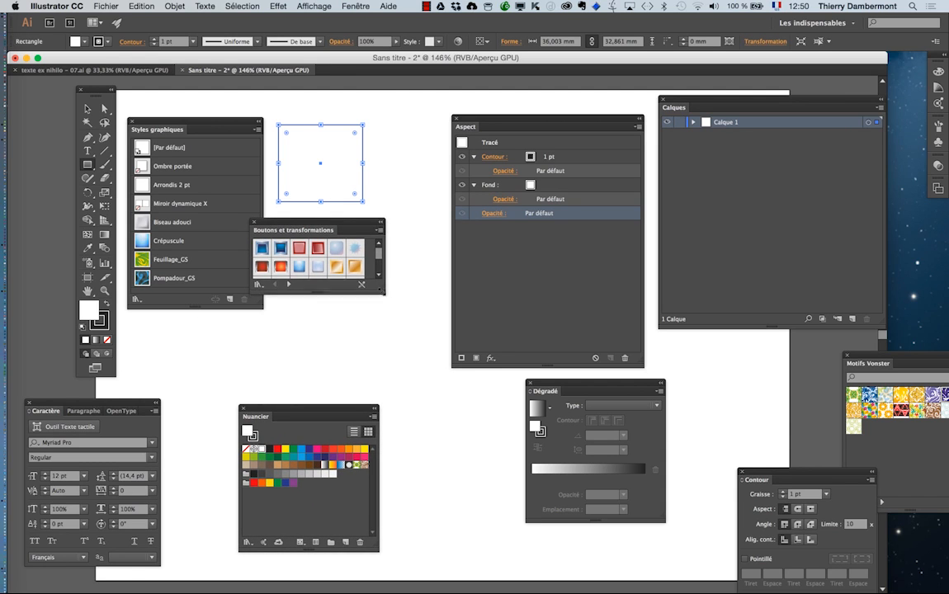
Step: Enlarge the Boutons et transformations library to show all its styles and apply Biseau rouge – Souris enfoncée to the rectangle
{"action": "left_click_drag", "start_coordinate": [382, 290], "coordinate": [398, 351]}
{"action": "left_click_drag", "start_coordinate": [333, 223], "coordinate": [296, 200]}
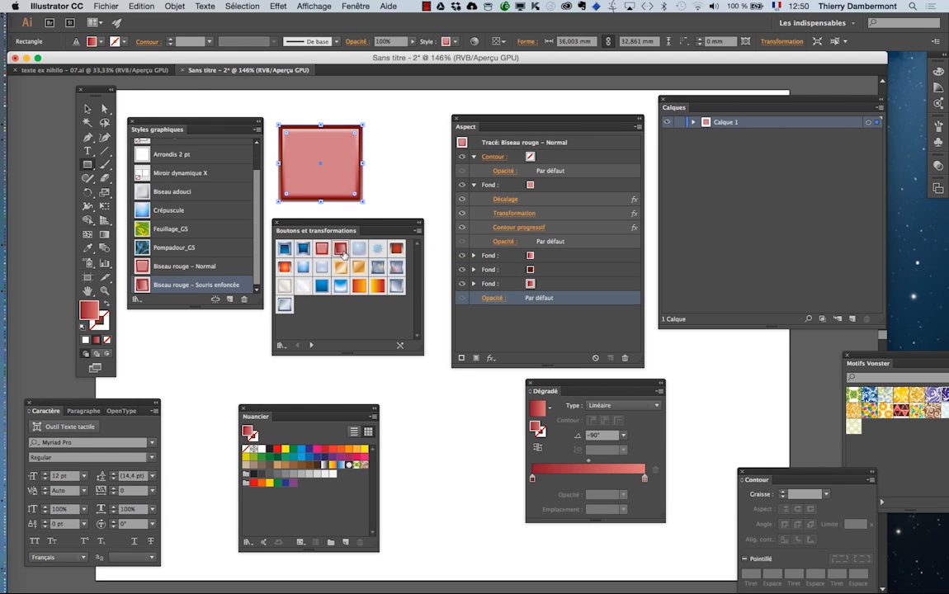
{"action": "left_click", "coordinate": [341, 249]}
Step: Move the rectangle a short distance to the right, away from the Styles graphiques panel
{"action": "left_click", "coordinate": [87, 107]}
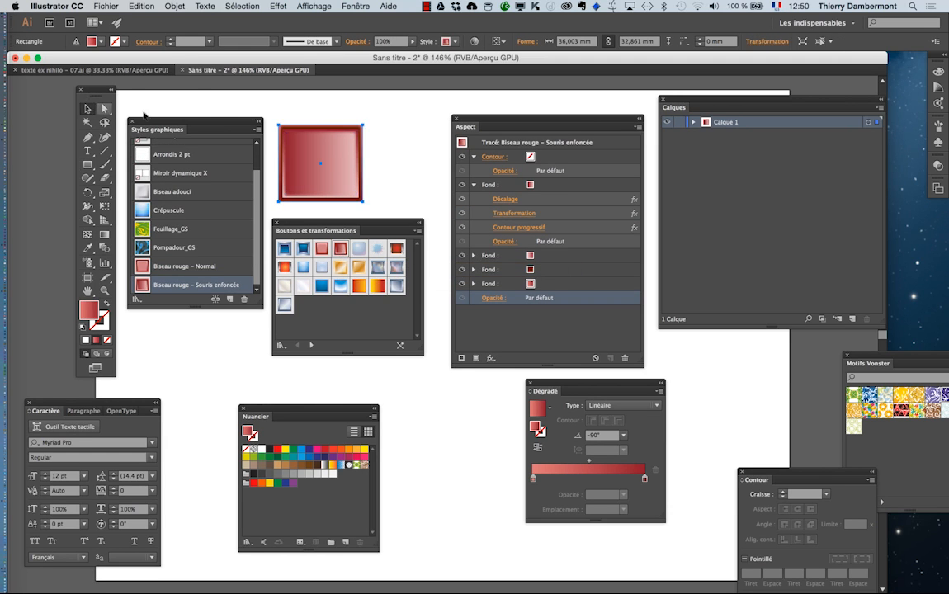
{"action": "left_click", "coordinate": [295, 115]}
{"action": "left_click", "coordinate": [322, 145]}
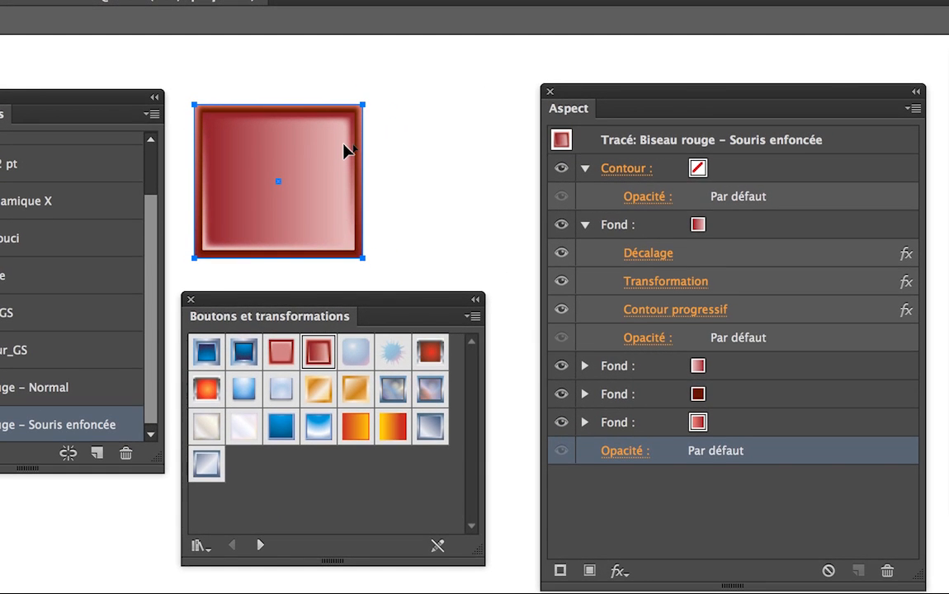
{"action": "left_click_drag", "start_coordinate": [339, 145], "coordinate": [412, 145]}
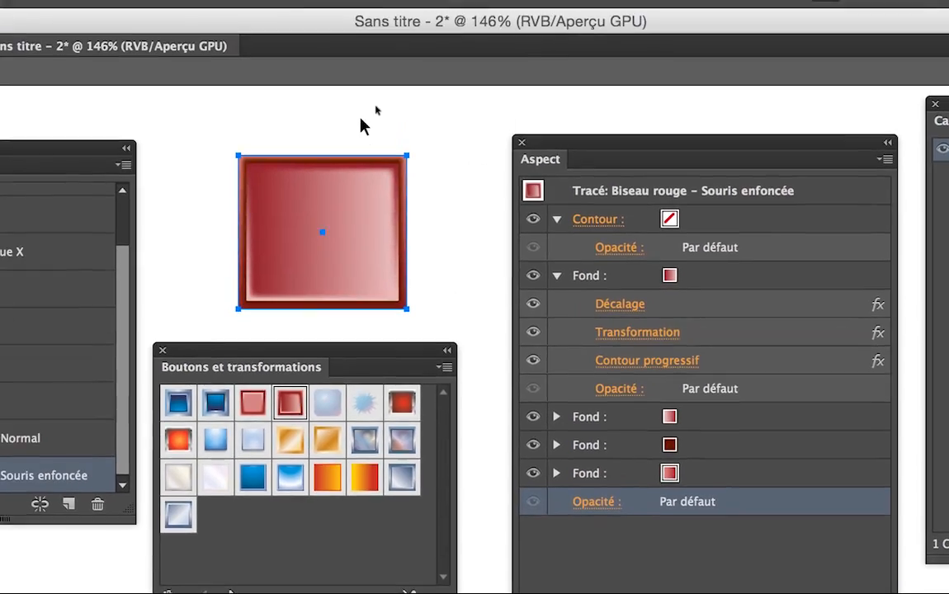
Step: Apply the Biseau rouge – Normal style from the library to the rectangle and deselect it
{"action": "left_click", "coordinate": [389, 73]}
{"action": "left_click", "coordinate": [346, 185]}
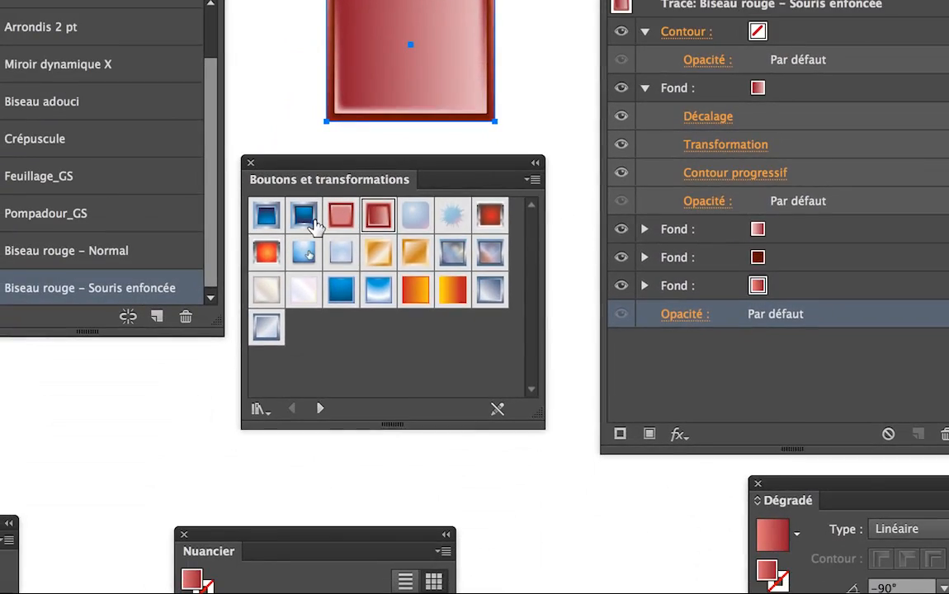
{"action": "left_click", "coordinate": [345, 218]}
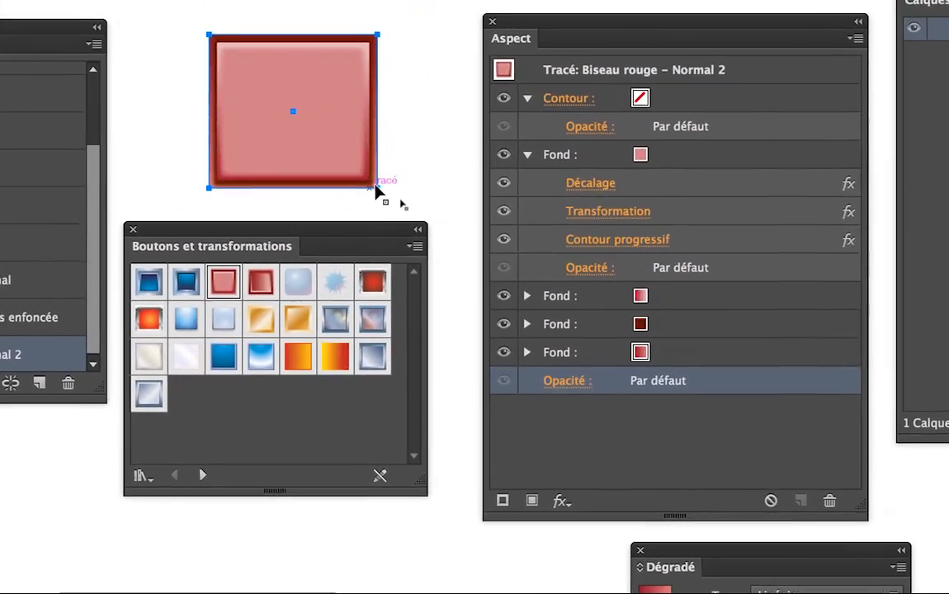
{"action": "left_click", "coordinate": [514, 129]}
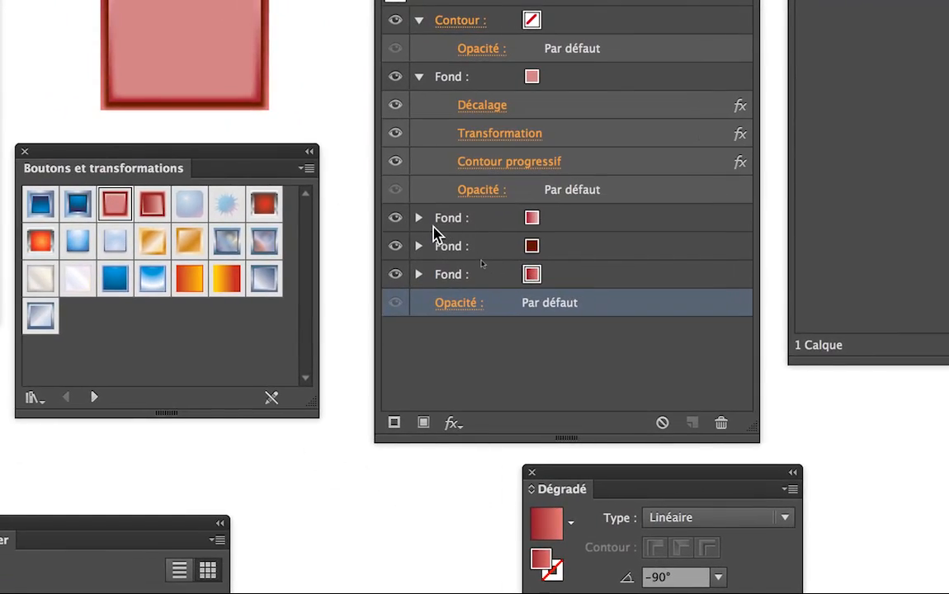
Step: Examine the effects nested under the second and third fills of the Biseau rouge – Normal style
{"action": "left_click", "coordinate": [425, 223]}
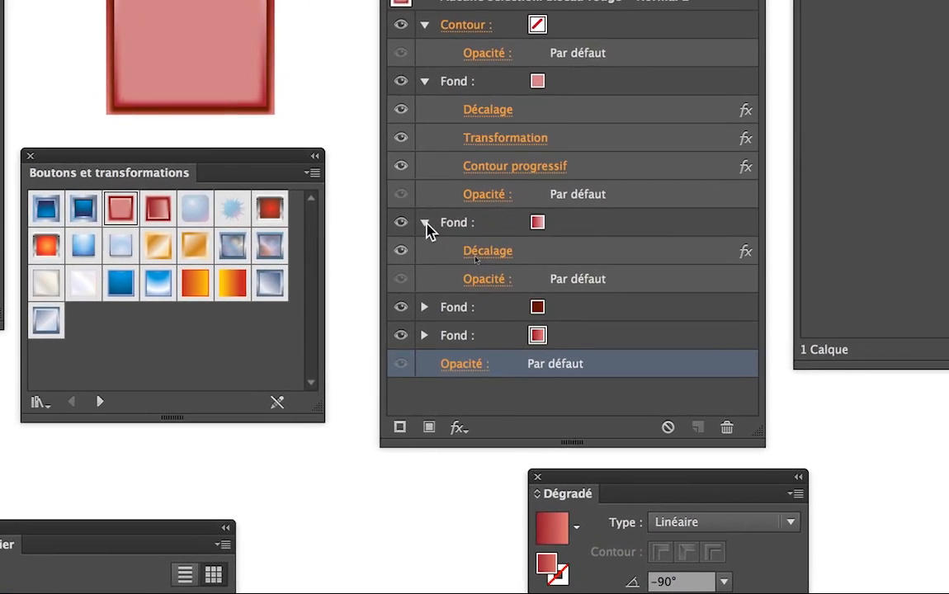
{"action": "left_click", "coordinate": [406, 211]}
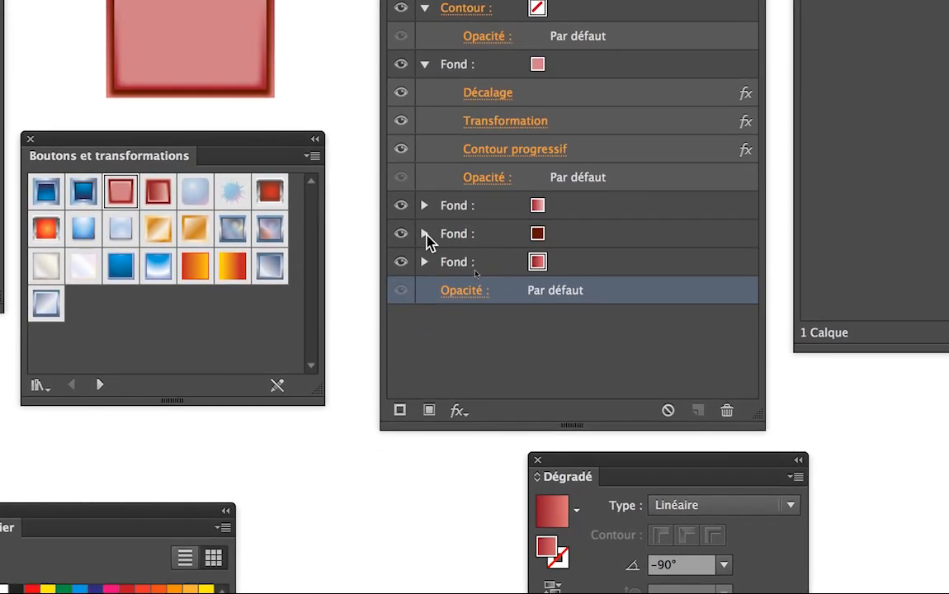
{"action": "left_click", "coordinate": [407, 239]}
{"action": "left_click", "coordinate": [426, 235]}
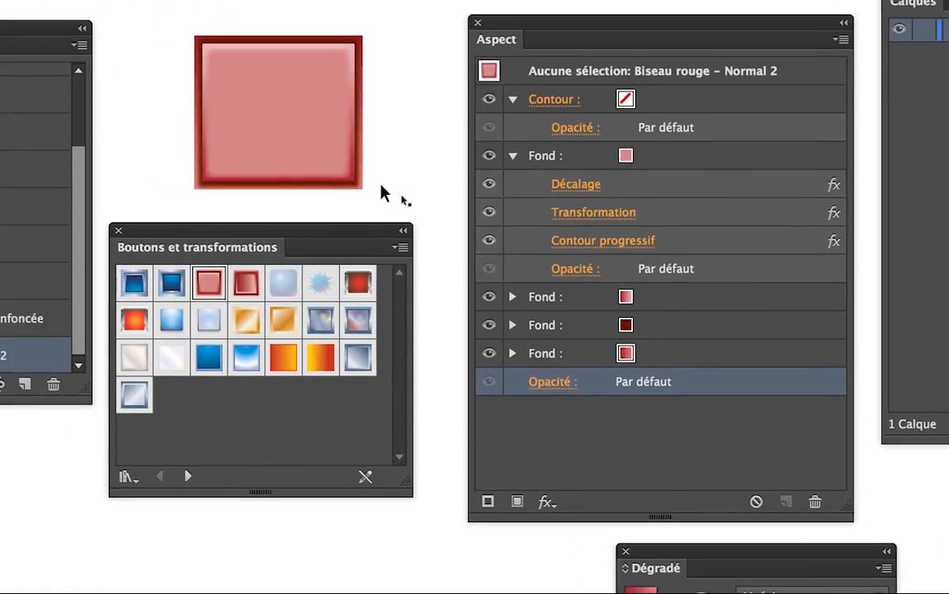
Step: Select the rectangle and inspect its second fill's Décalage settings without changing them, plus the effects in its third fill
{"action": "left_click", "coordinate": [262, 88]}
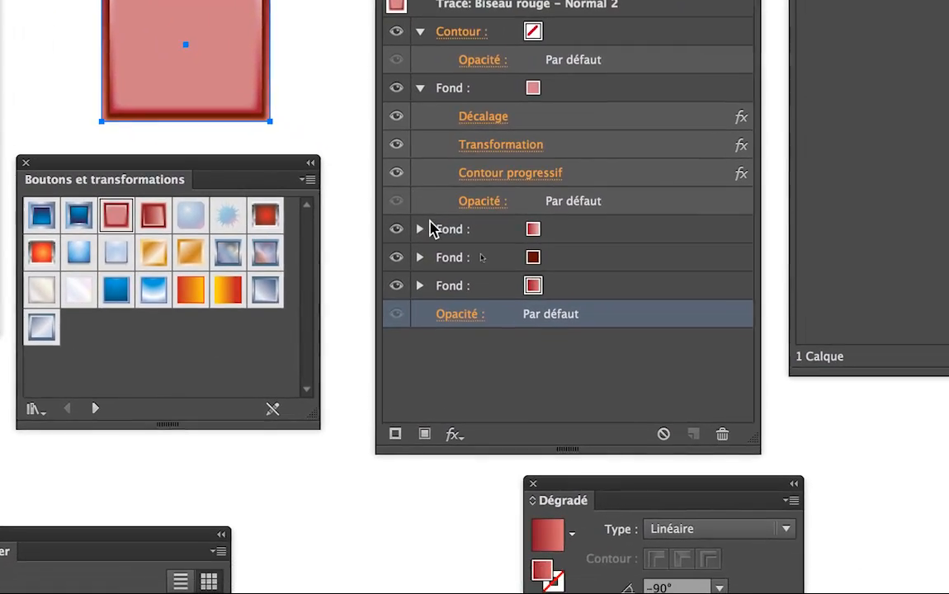
{"action": "left_click", "coordinate": [426, 227]}
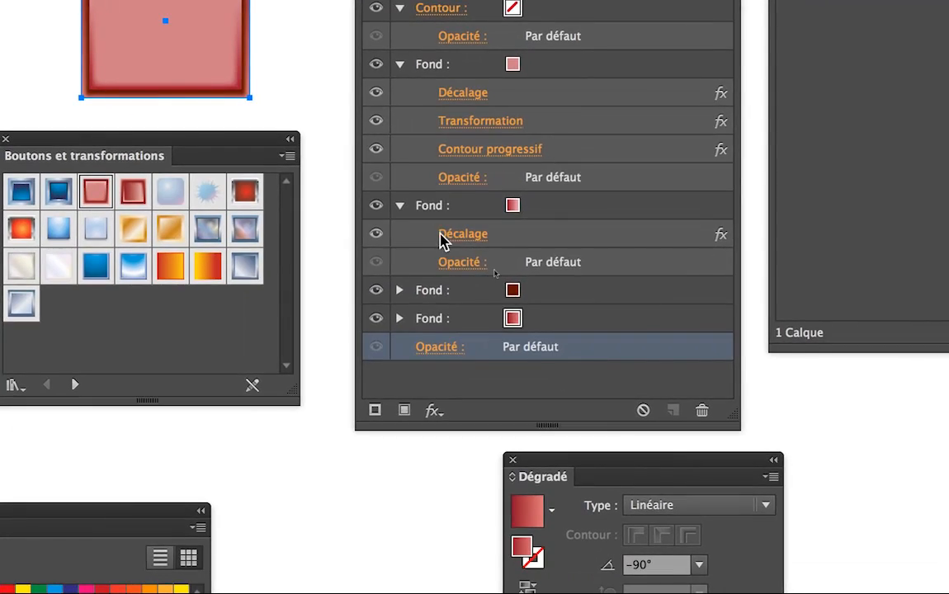
{"action": "double_click", "coordinate": [485, 248]}
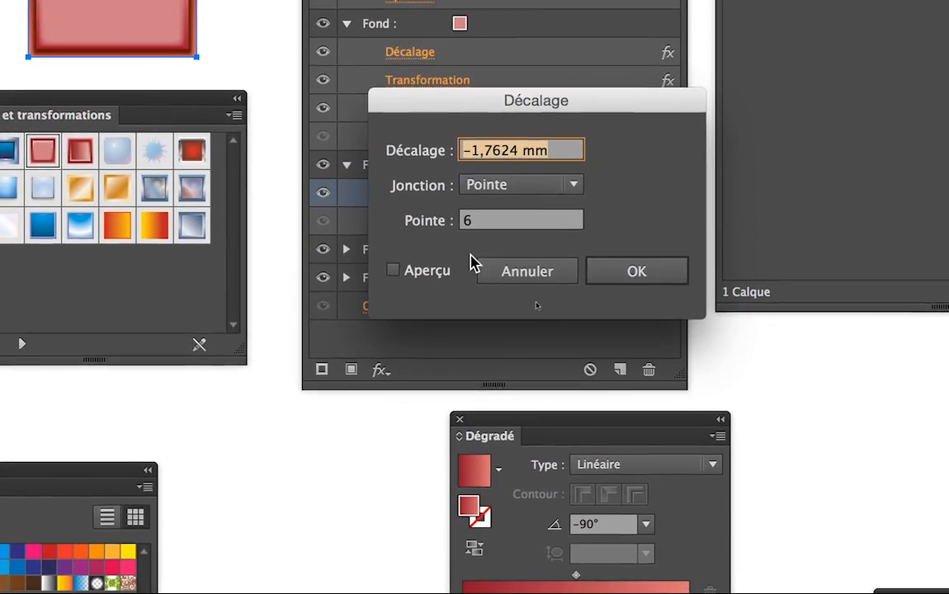
{"action": "left_click", "coordinate": [532, 323]}
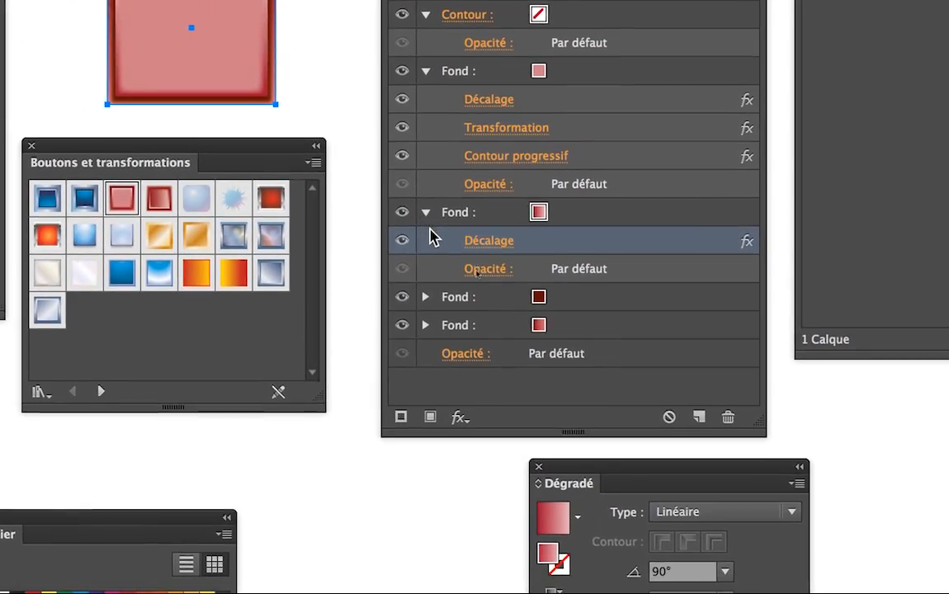
{"action": "left_click", "coordinate": [362, 161]}
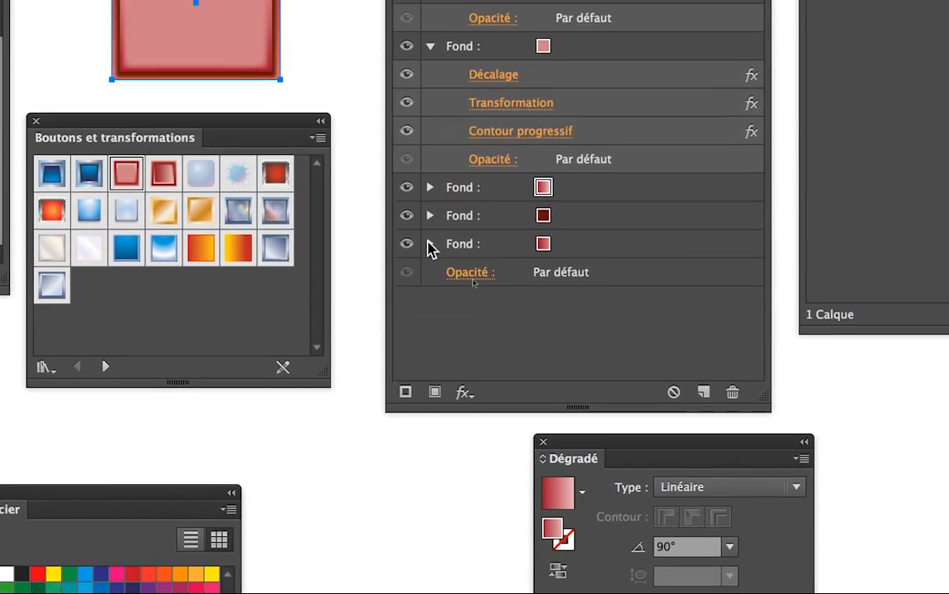
{"action": "left_click", "coordinate": [427, 230]}
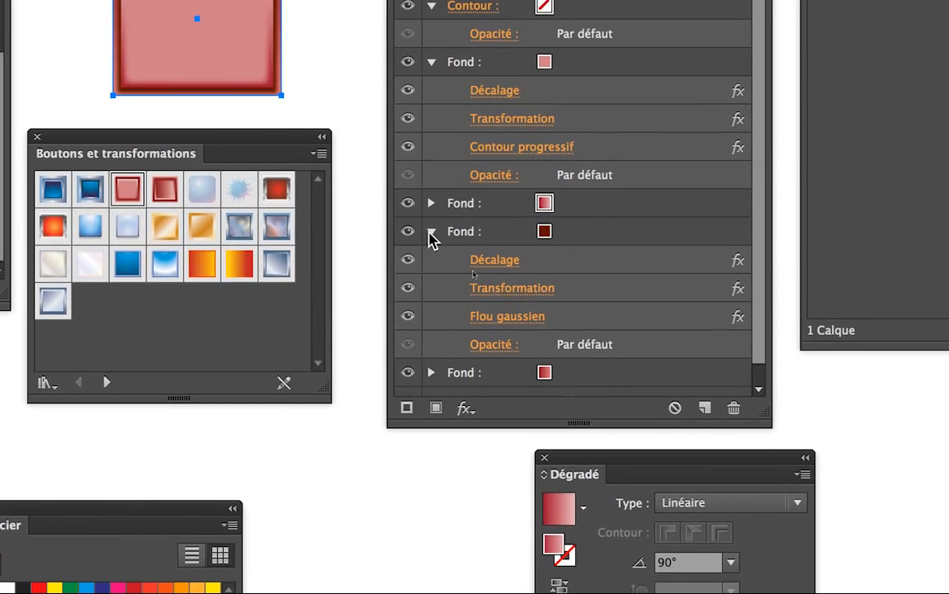
{"action": "left_click", "coordinate": [427, 229]}
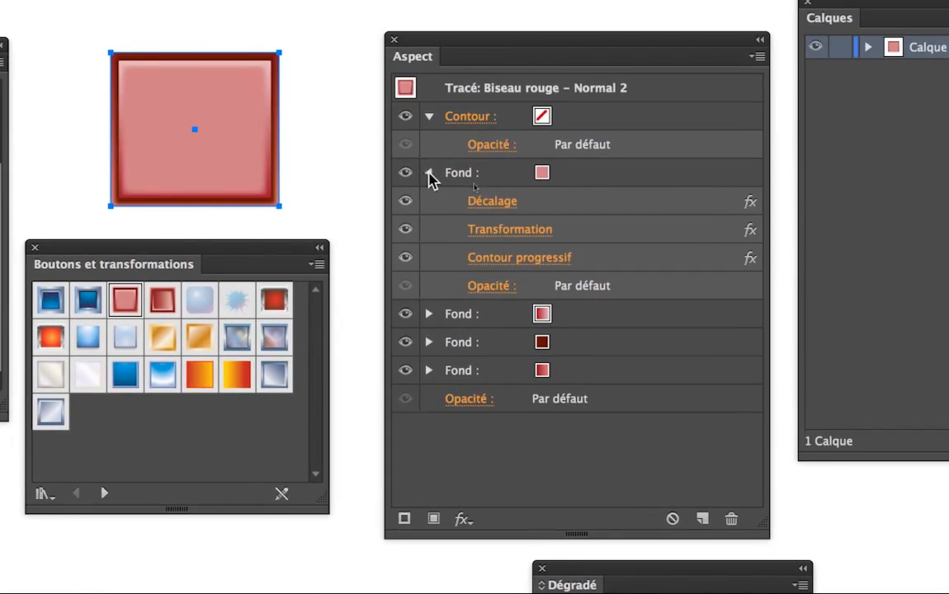
Step: Collapse the first fill's effects and move the Aspect panel away from the rectangle, partly over the Calques panel
{"action": "left_click", "coordinate": [414, 123]}
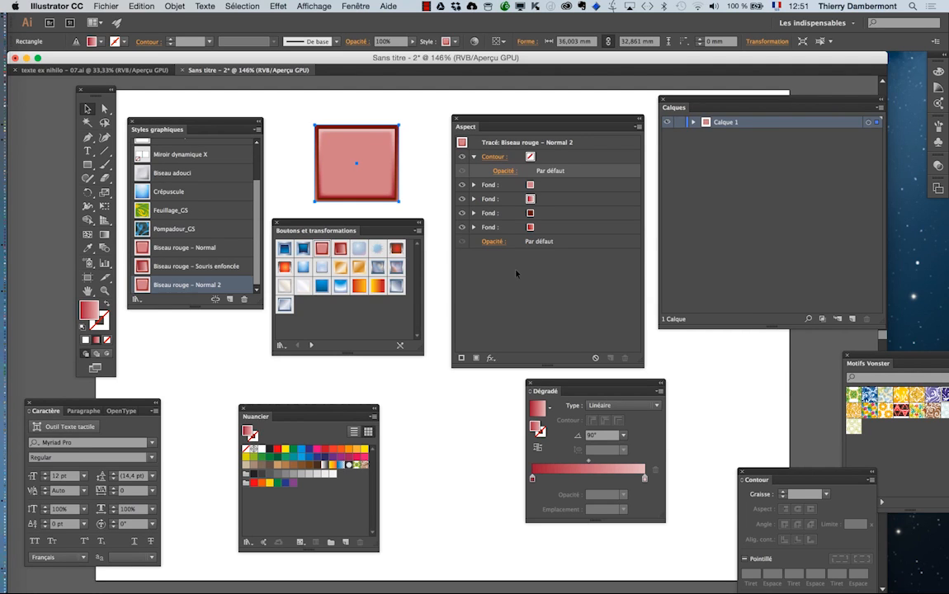
{"action": "left_click_drag", "start_coordinate": [500, 120], "coordinate": [622, 124]}
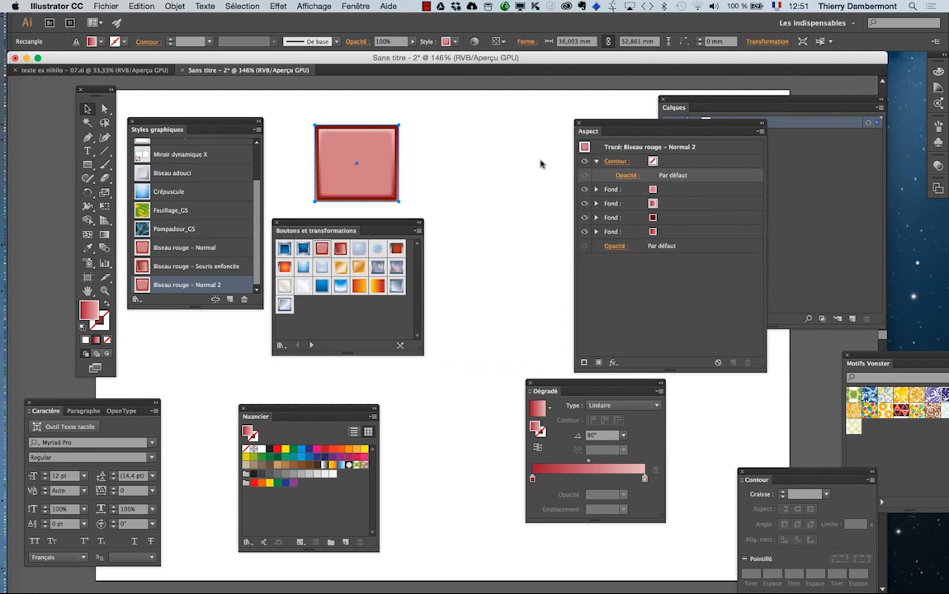